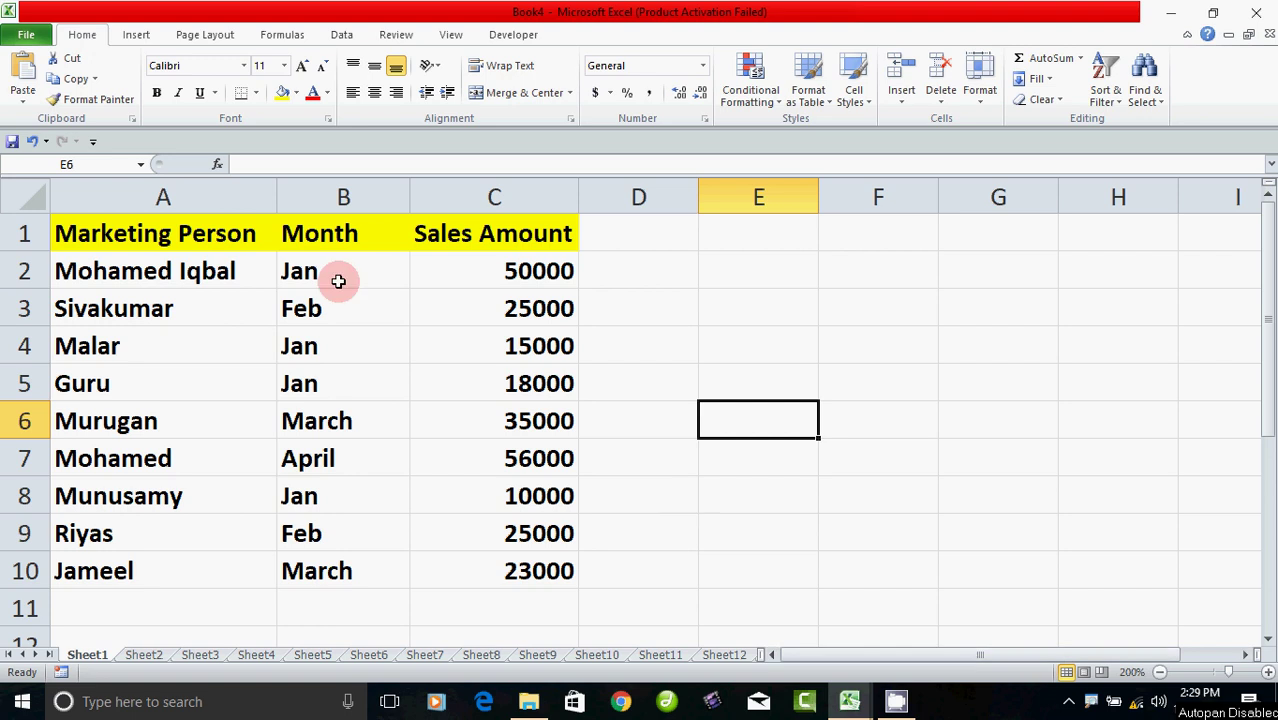
left_click(137, 35)
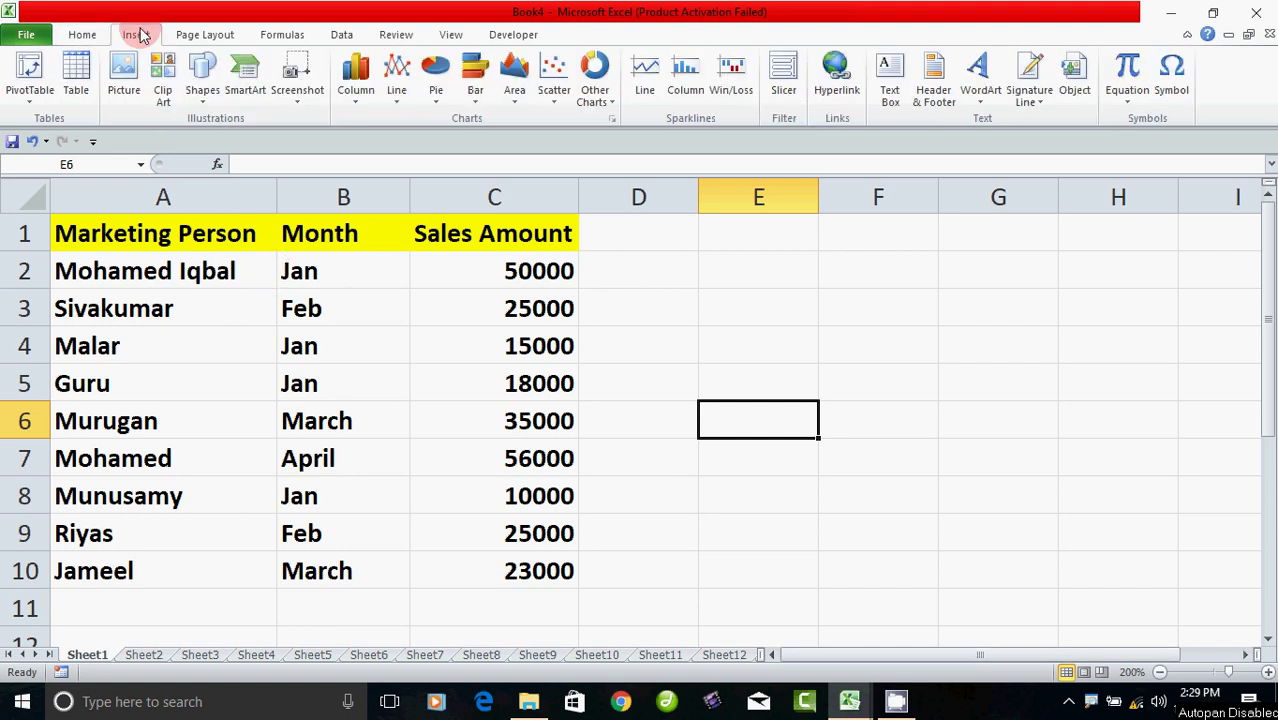
left_click(40, 100)
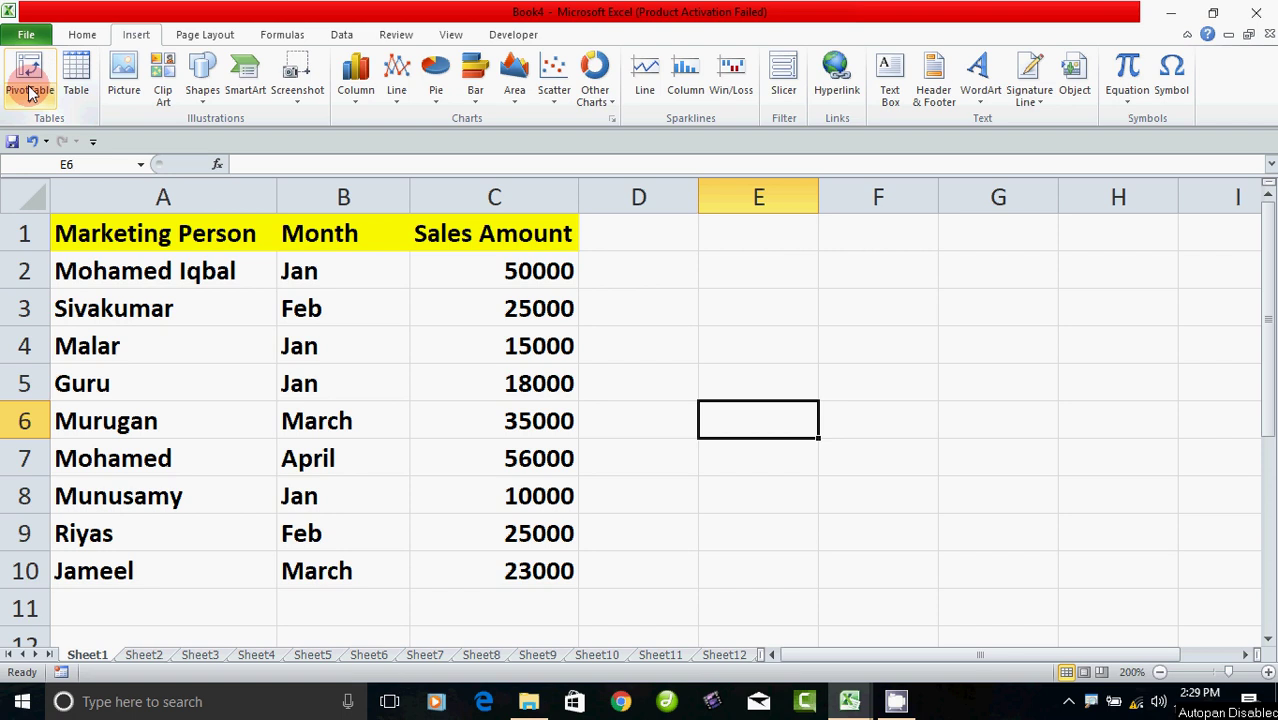
left_click(26, 73)
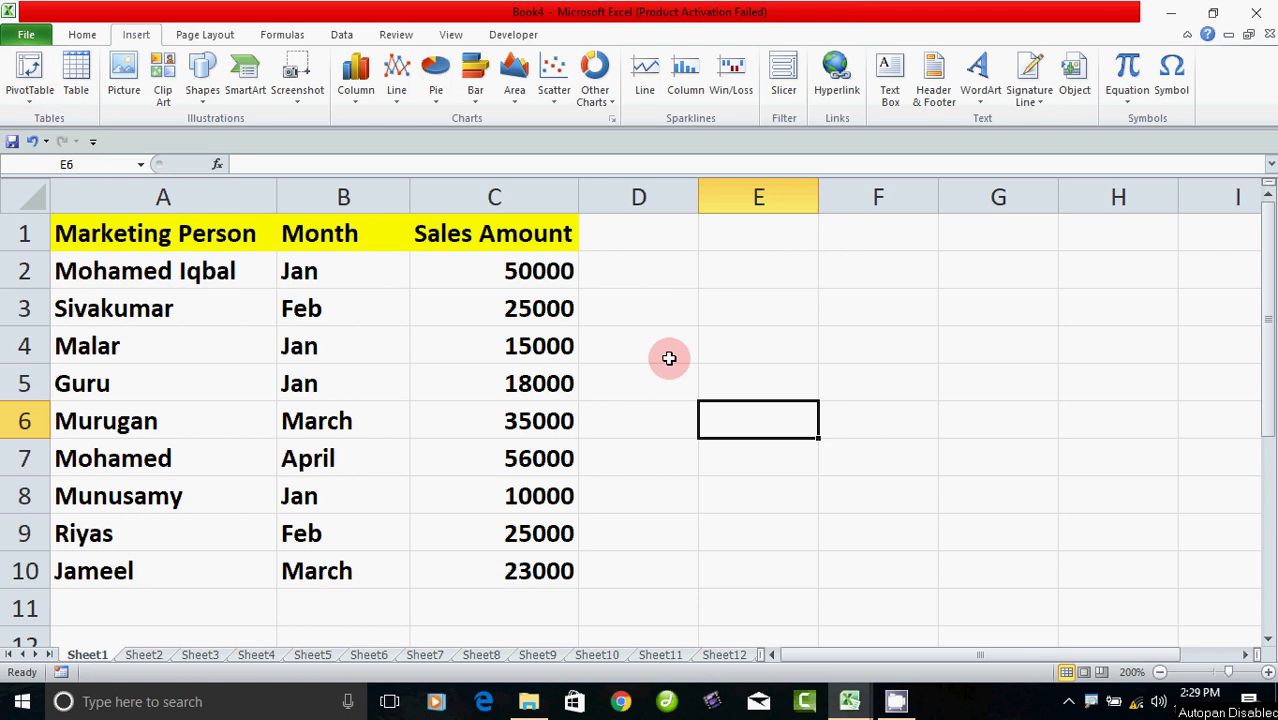
Step: Examine the source data in A1:C10 with its Marketing Person, Month and Sales Amount columns
left_click(156, 240)
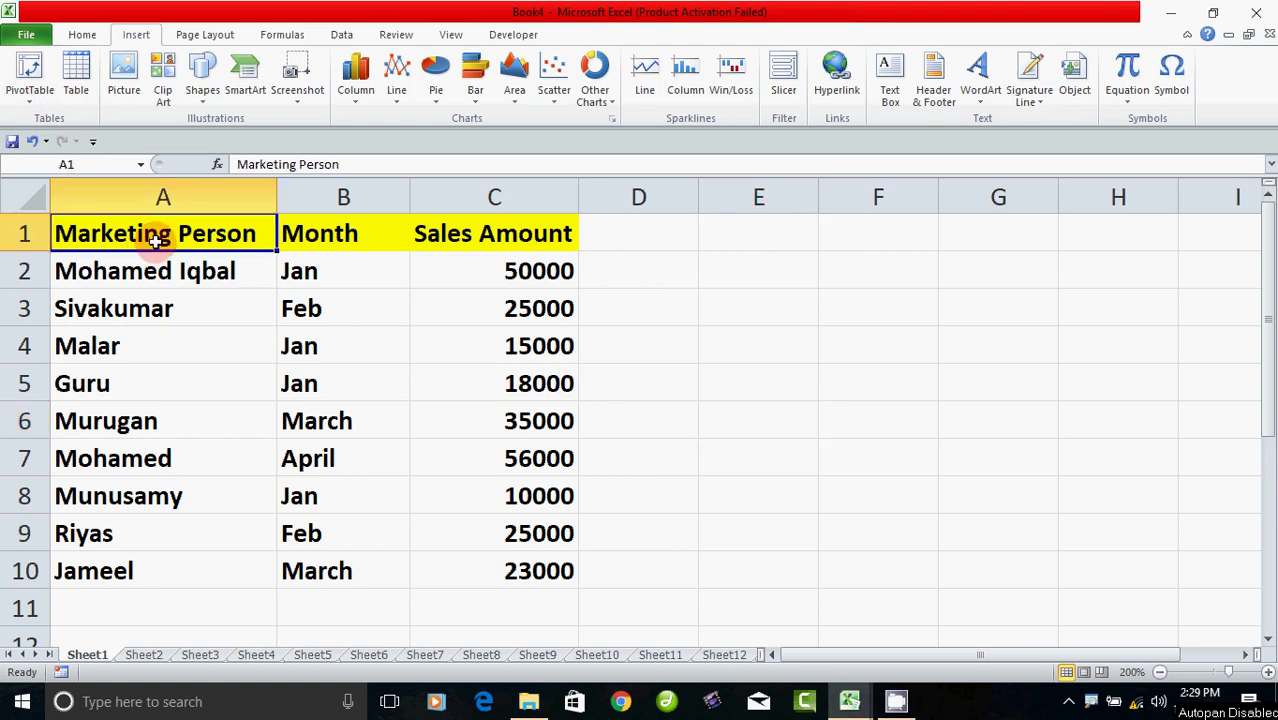
left_click_drag(156, 240, 519, 579)
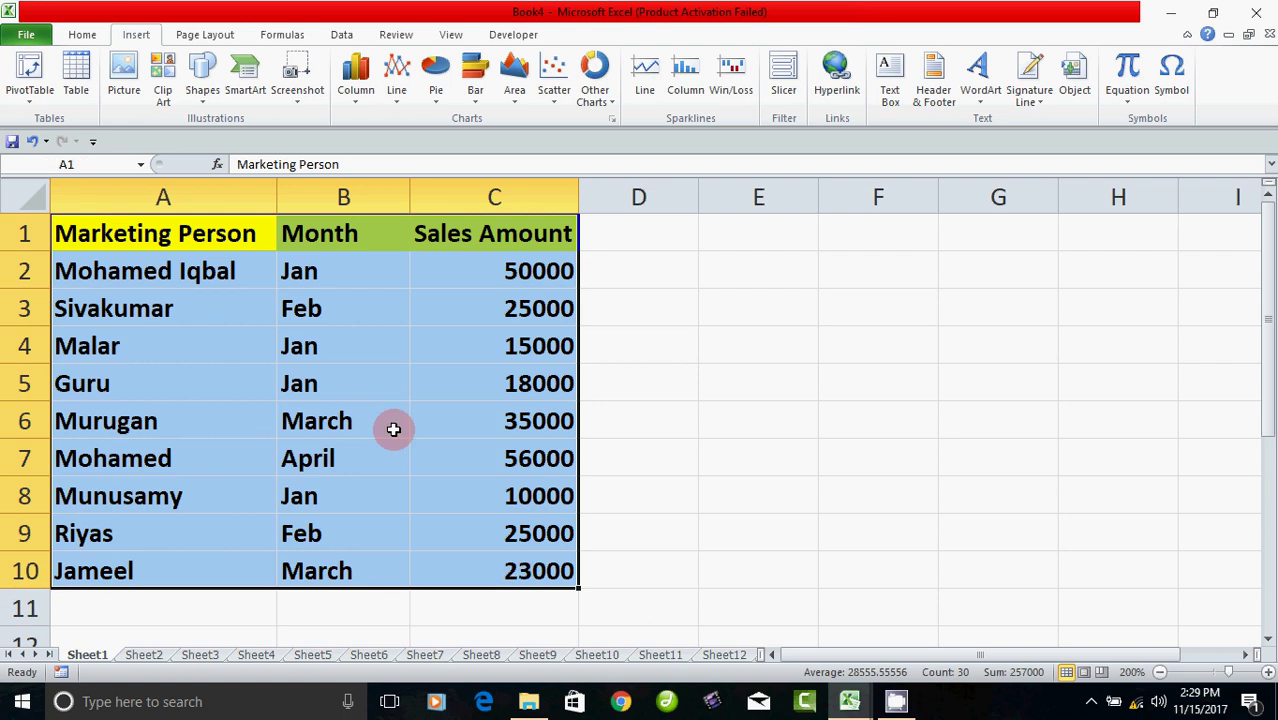
left_click(664, 292)
mouse_move(125, 237)
left_mouse_down()
mouse_move(143, 303)
mouse_move(148, 240)
left_mouse_up()
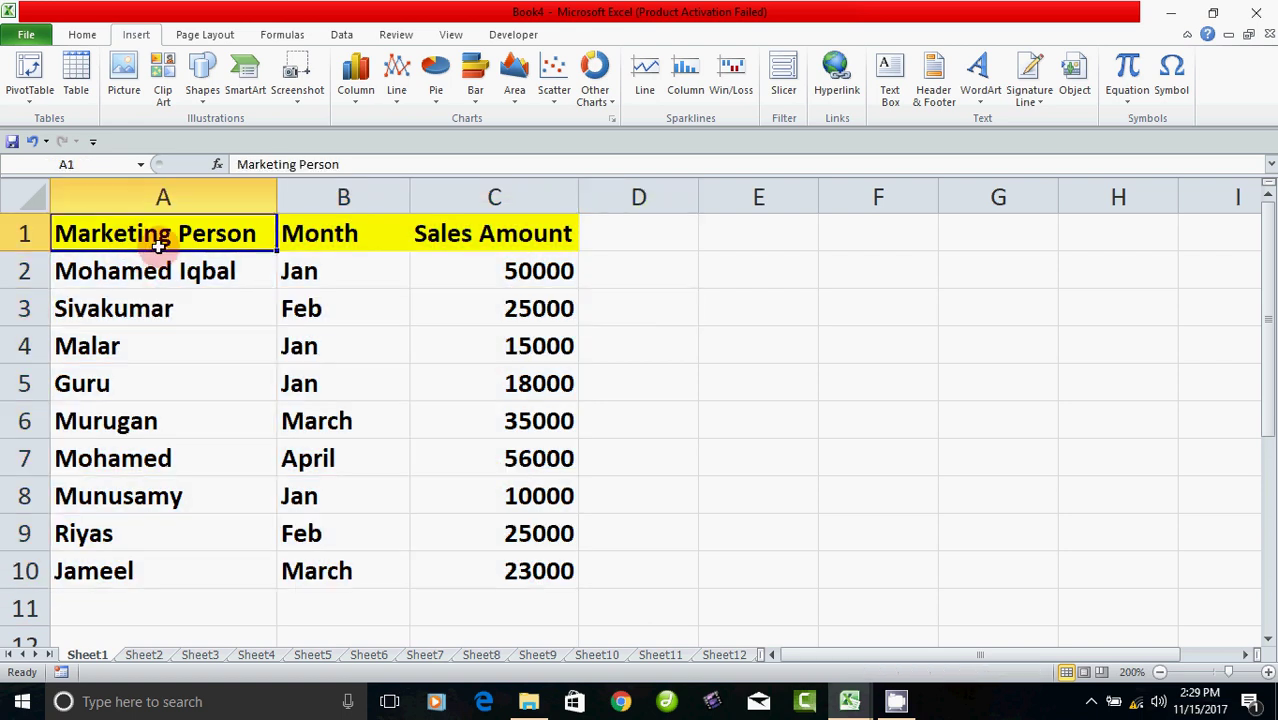
left_click(328, 240)
left_click(474, 245)
left_click_drag(113, 232, 452, 570)
left_click(450, 458)
left_click(117, 235)
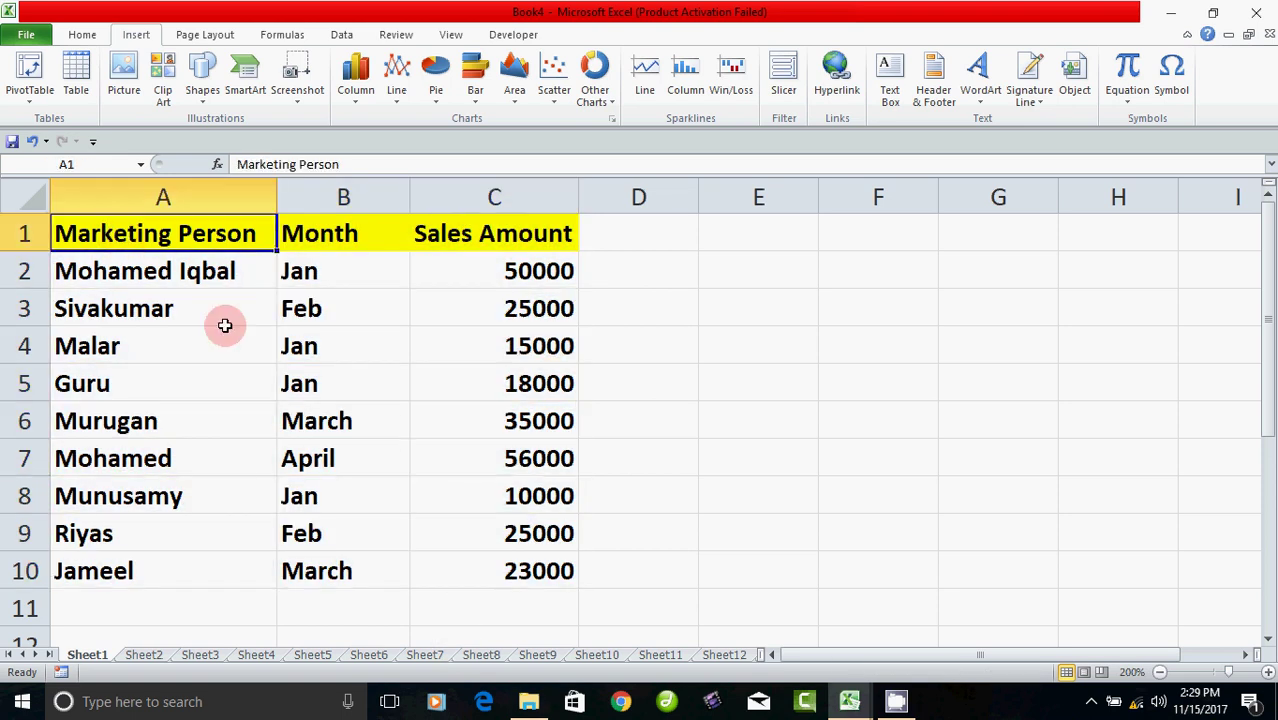
left_click(238, 292)
Step: Create a PivotTable from the range Sheet1!$A$1:$C$10 on a new worksheet
left_click(119, 234)
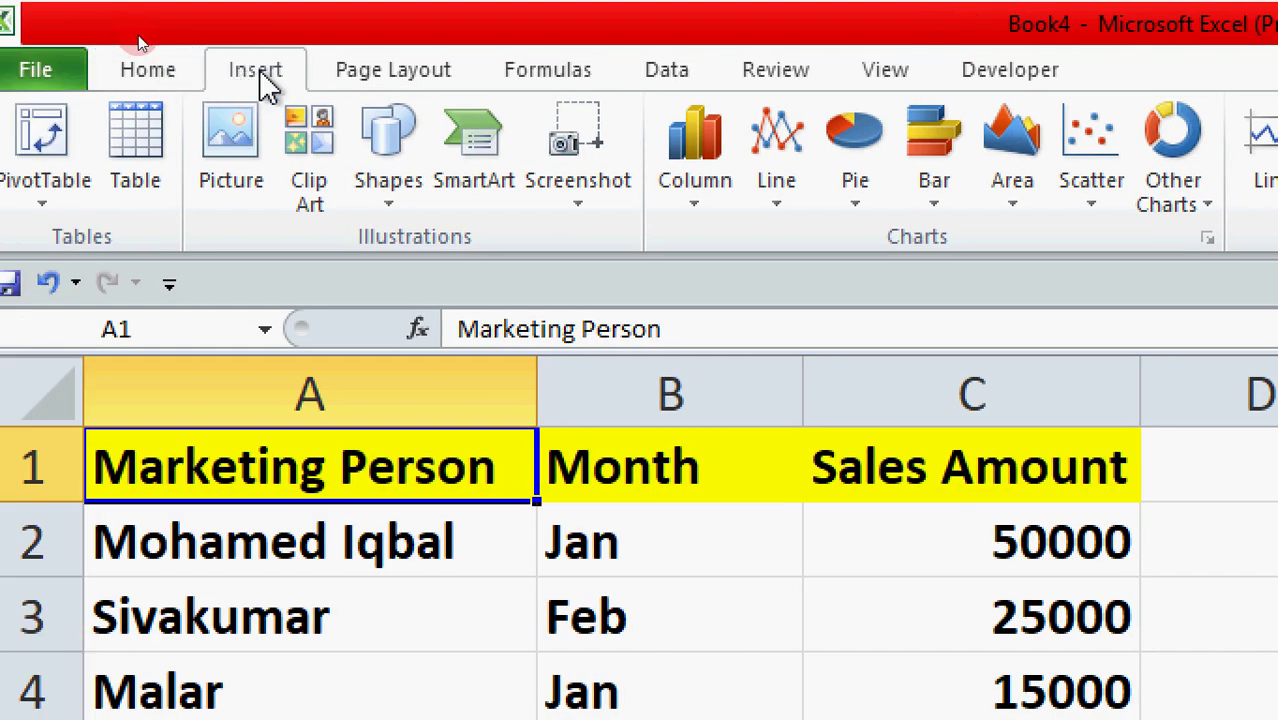
left_click(58, 140)
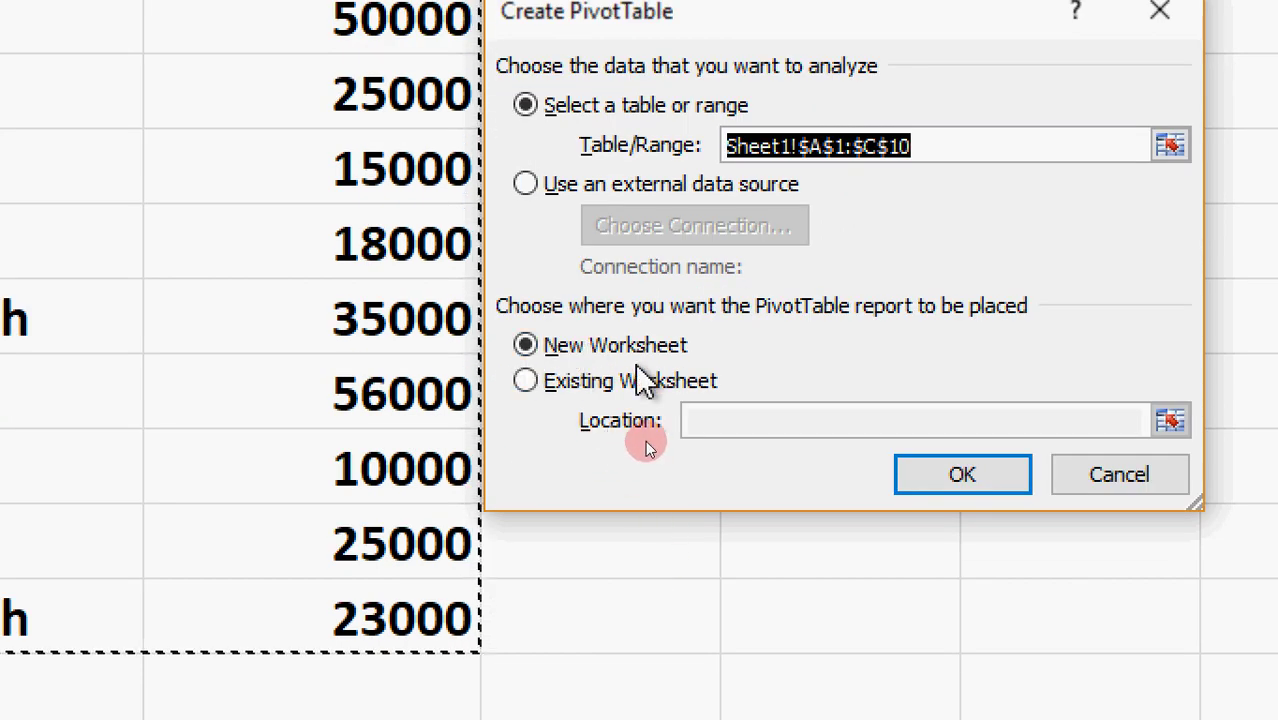
left_click(963, 478)
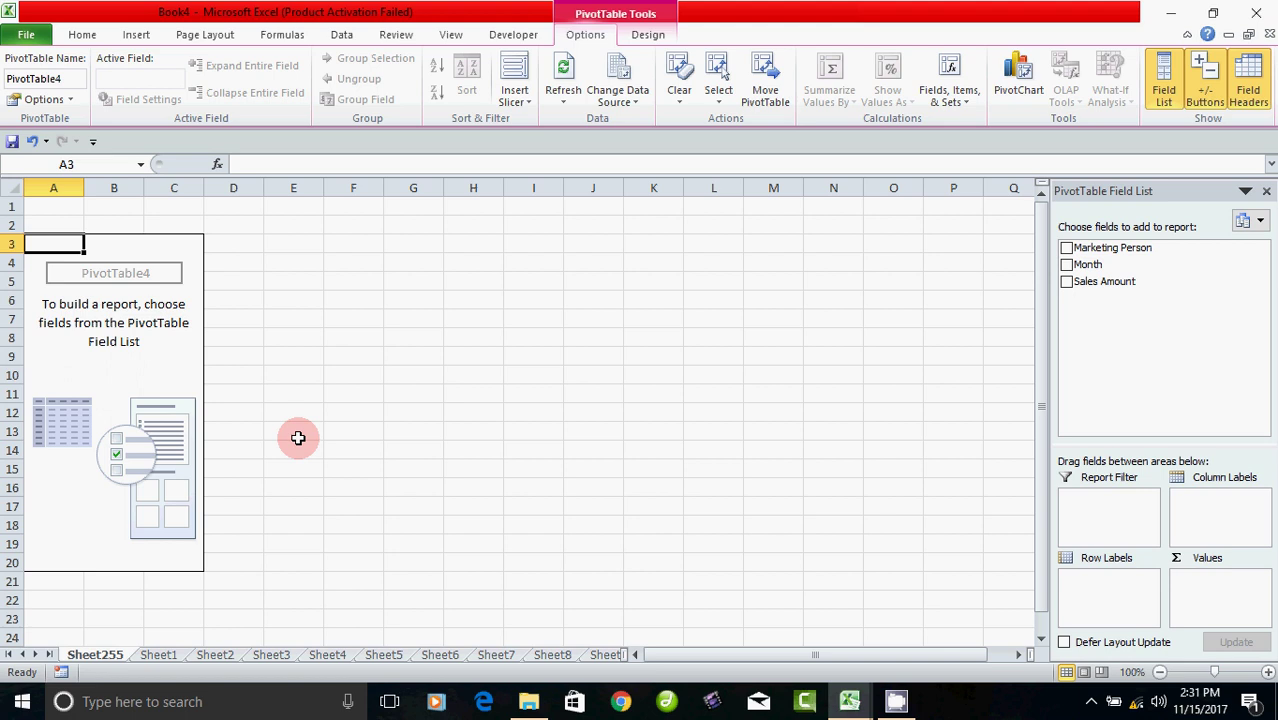
Step: Lay out the PivotTable with Sales Amount as values, Month as report filter and Marketing Person as row labels
left_click(266, 316)
left_click(150, 338)
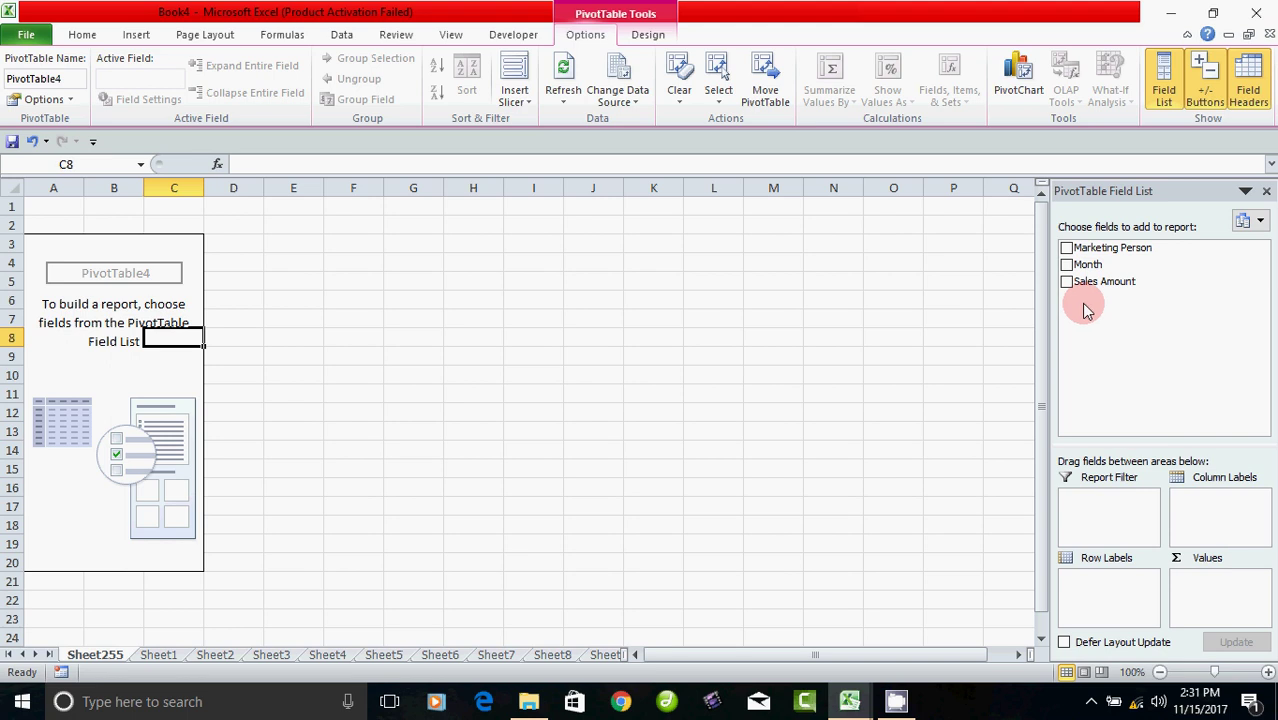
left_click_drag(1068, 285, 1200, 590)
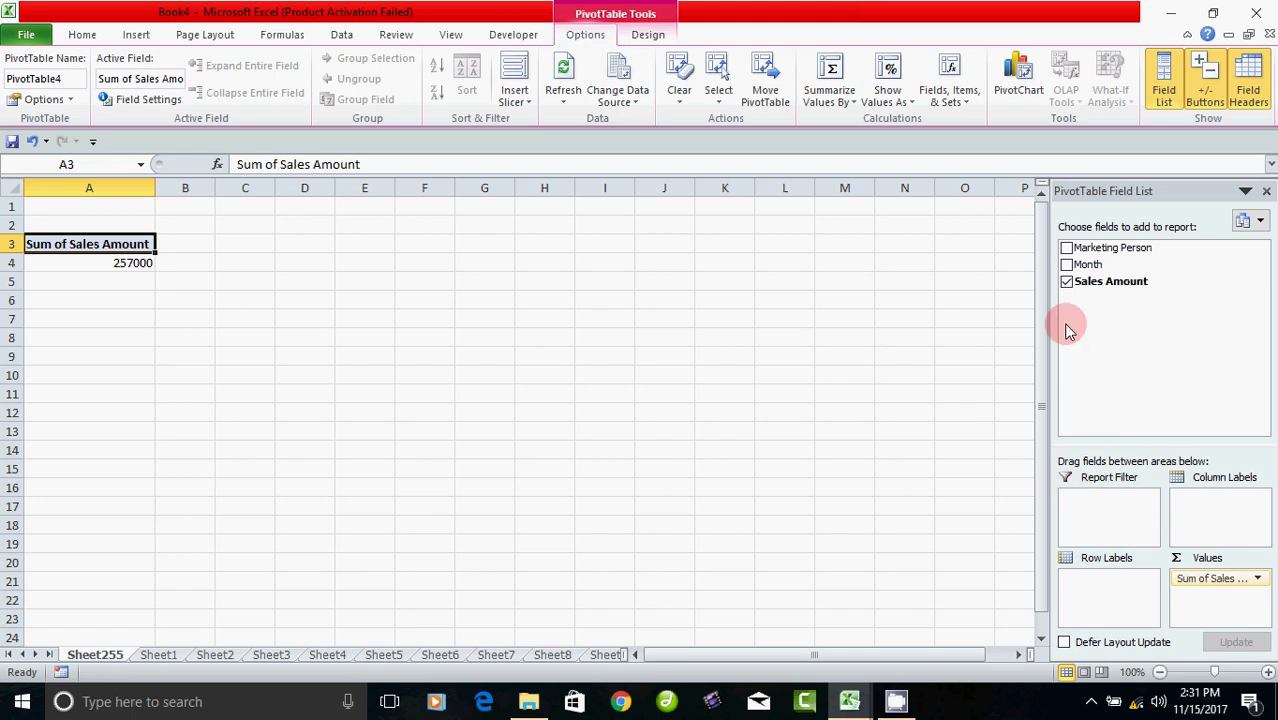
left_click_drag(1068, 268, 1092, 503)
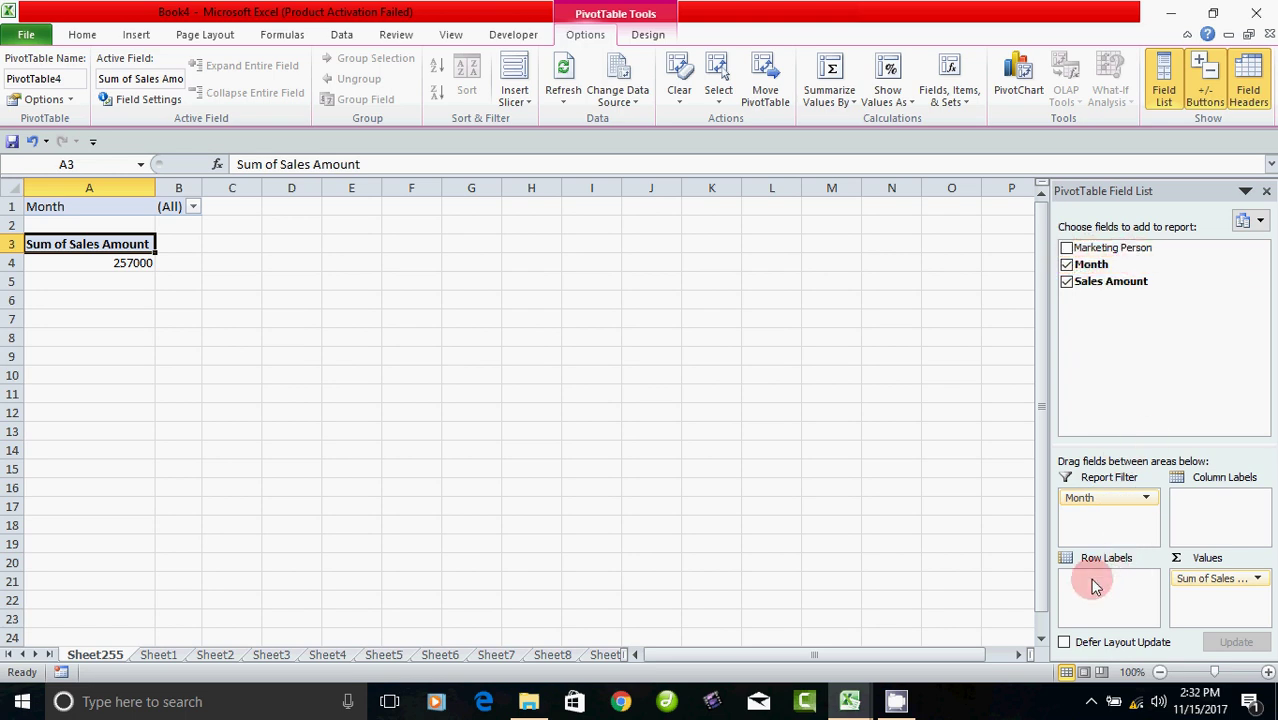
left_click_drag(1068, 252, 1112, 598)
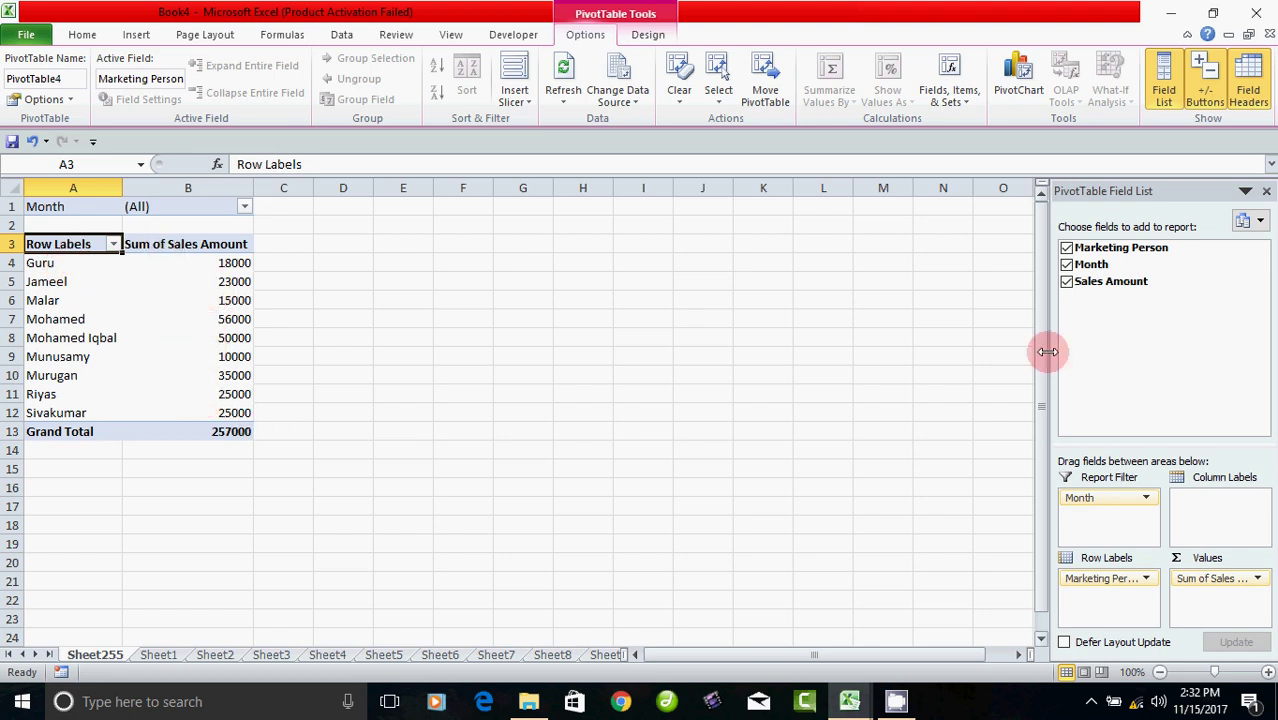
mouse_move(243, 400)
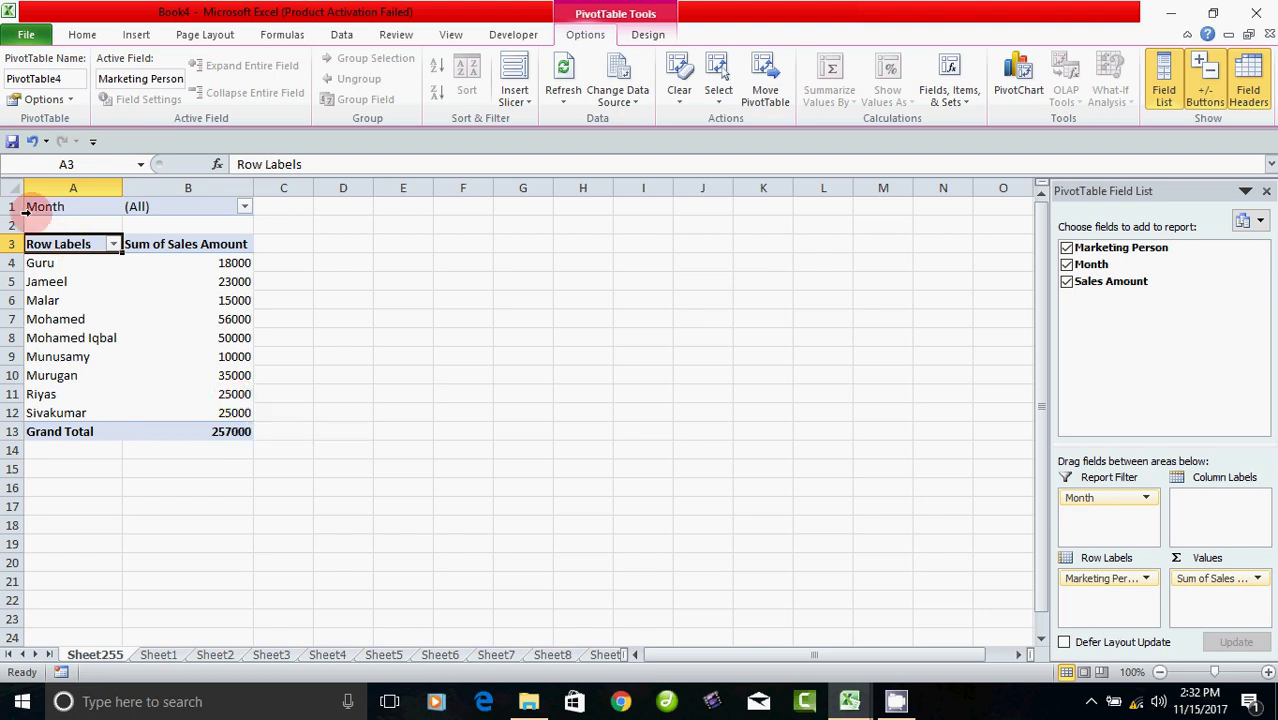
left_click(245, 209)
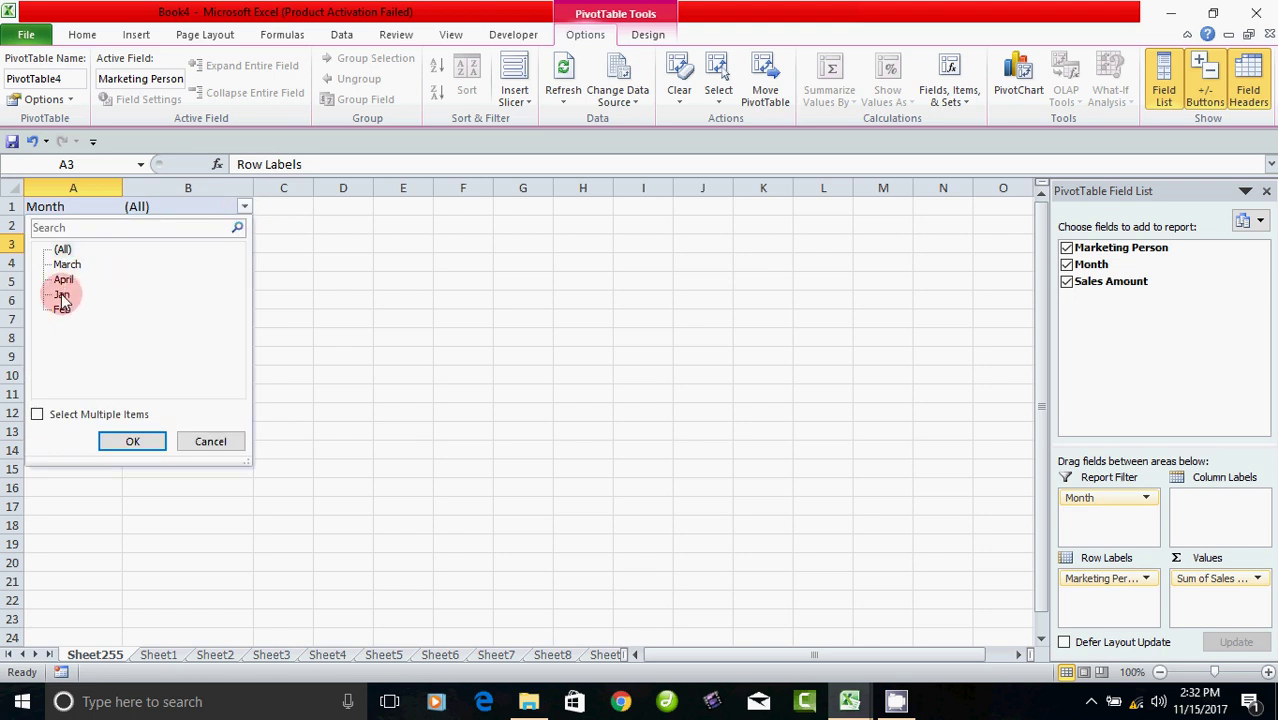
left_click(232, 443)
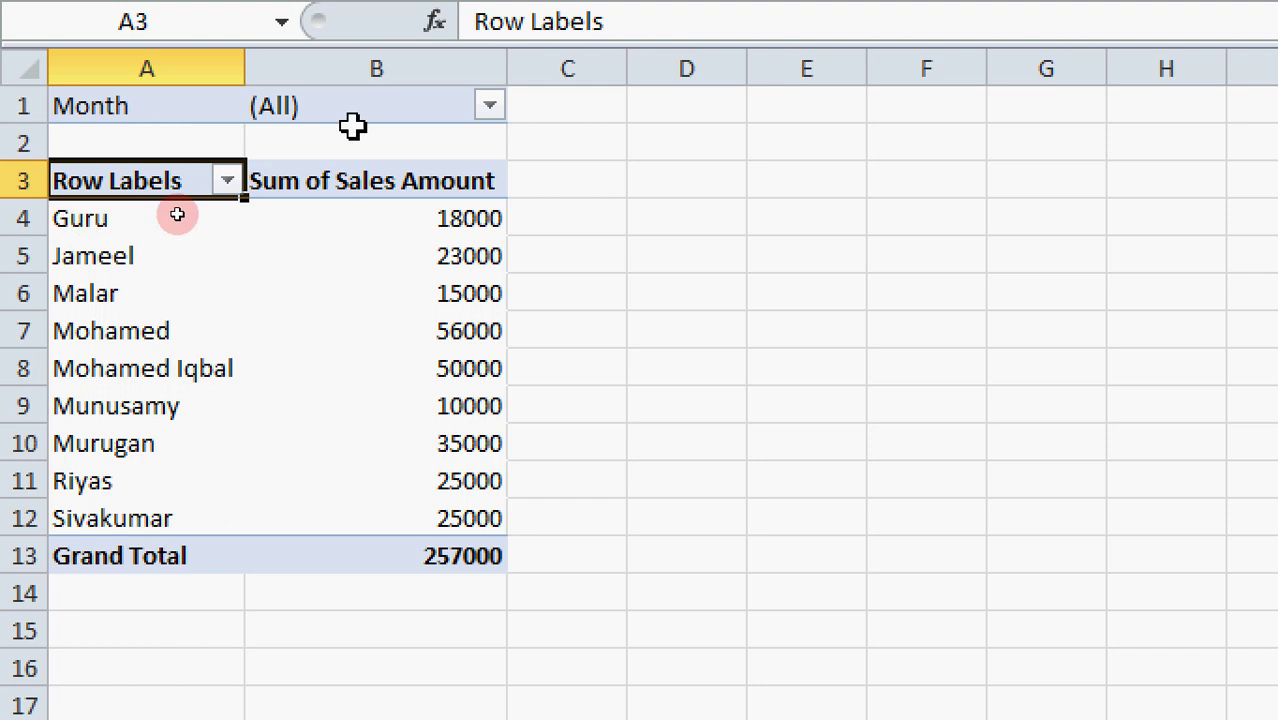
Step: Filter the PivotTable by Month to show only March, and switch the filter to only Feb
left_click(489, 106)
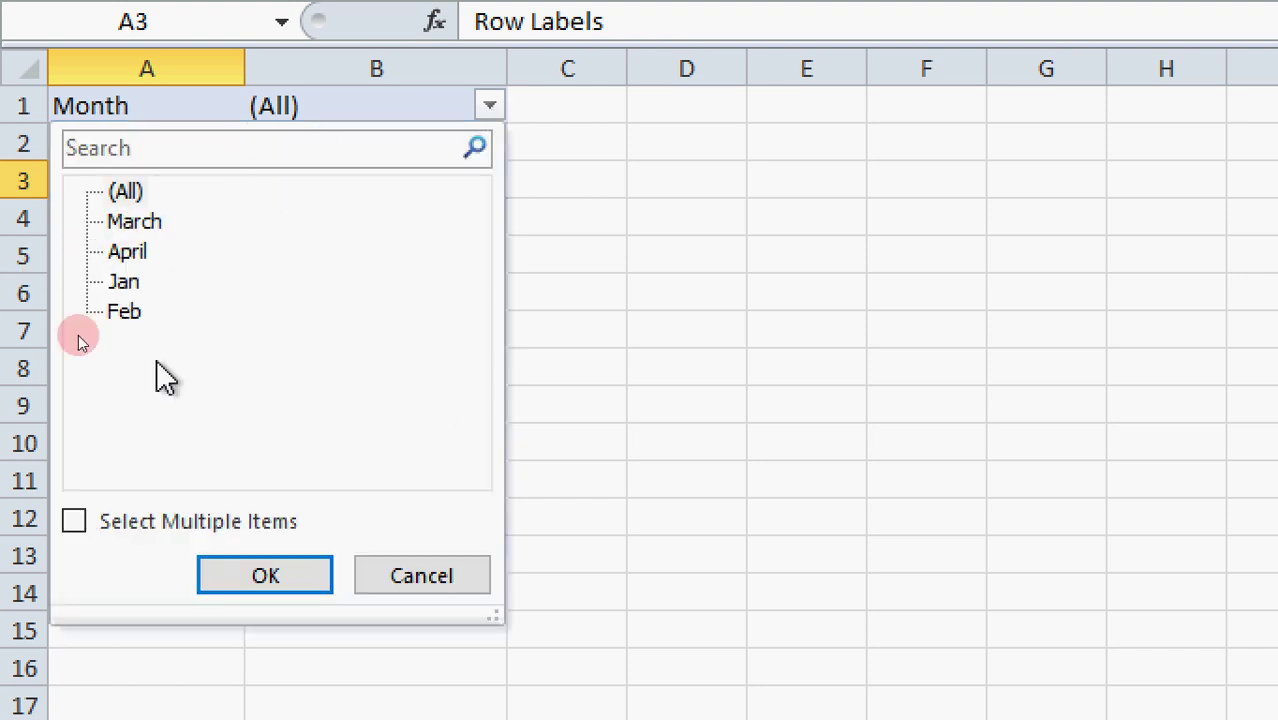
left_click(136, 222)
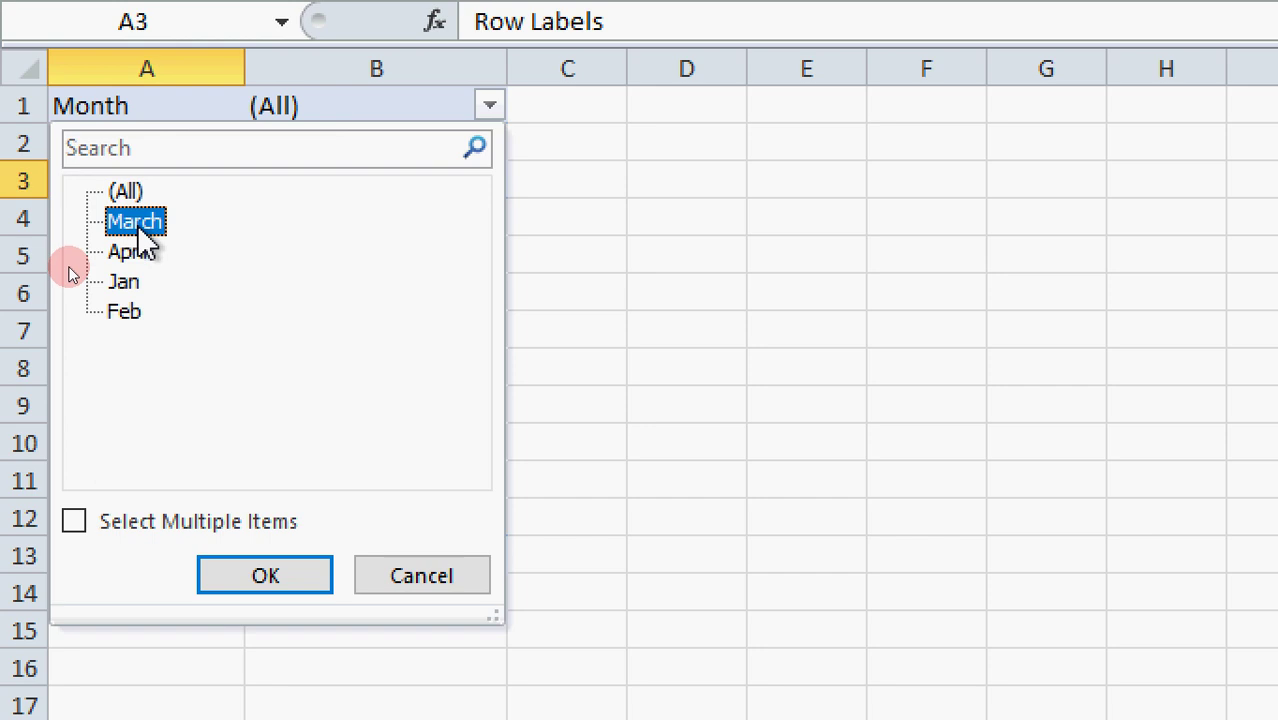
left_click(274, 579)
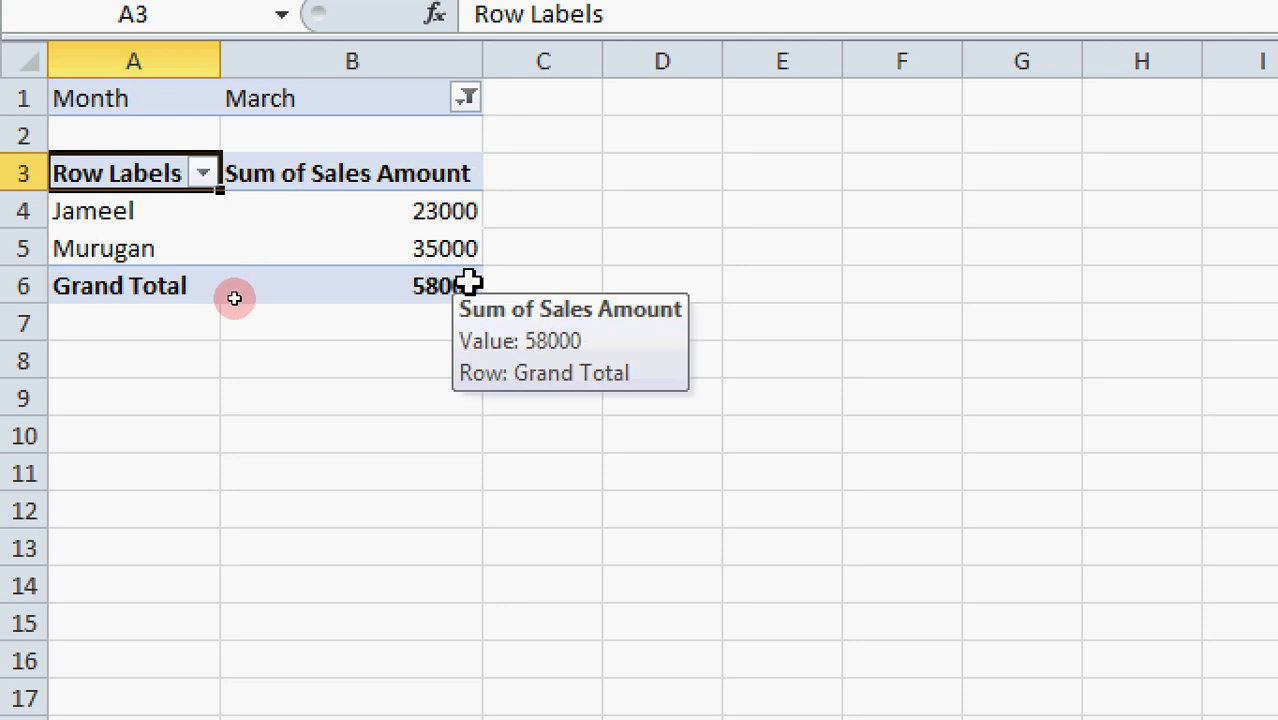
left_click(466, 110)
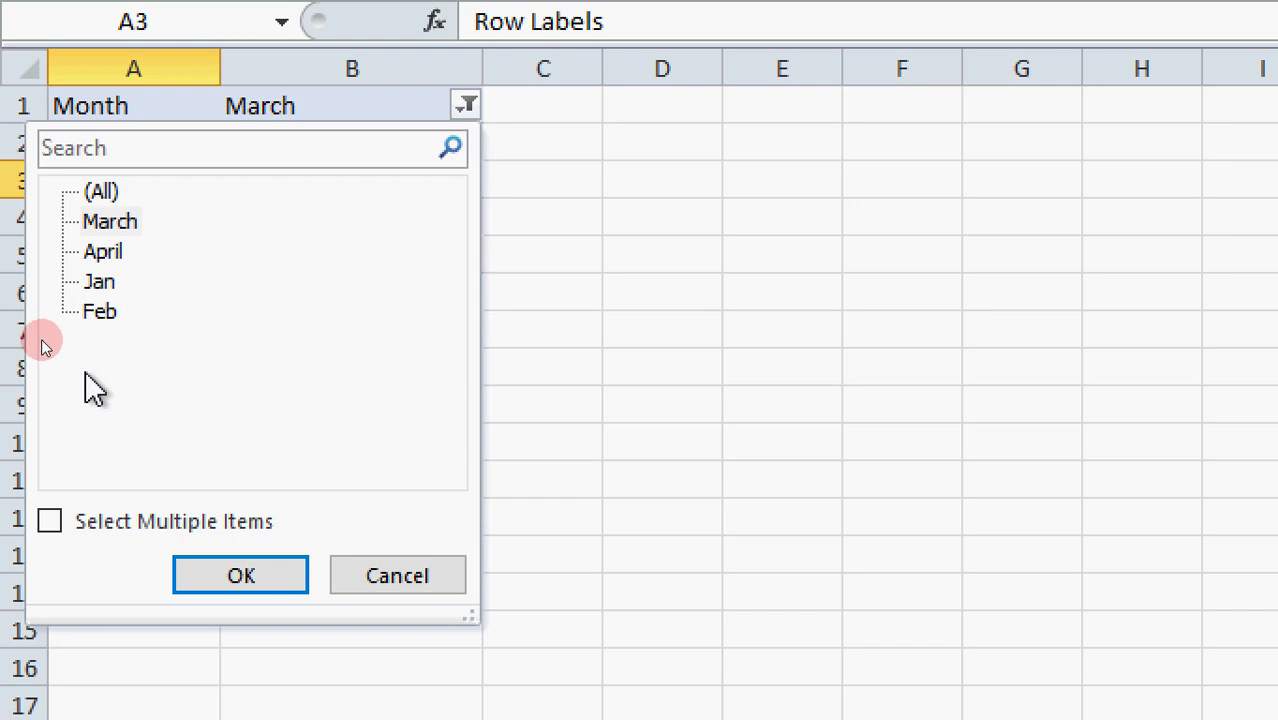
left_click(100, 311)
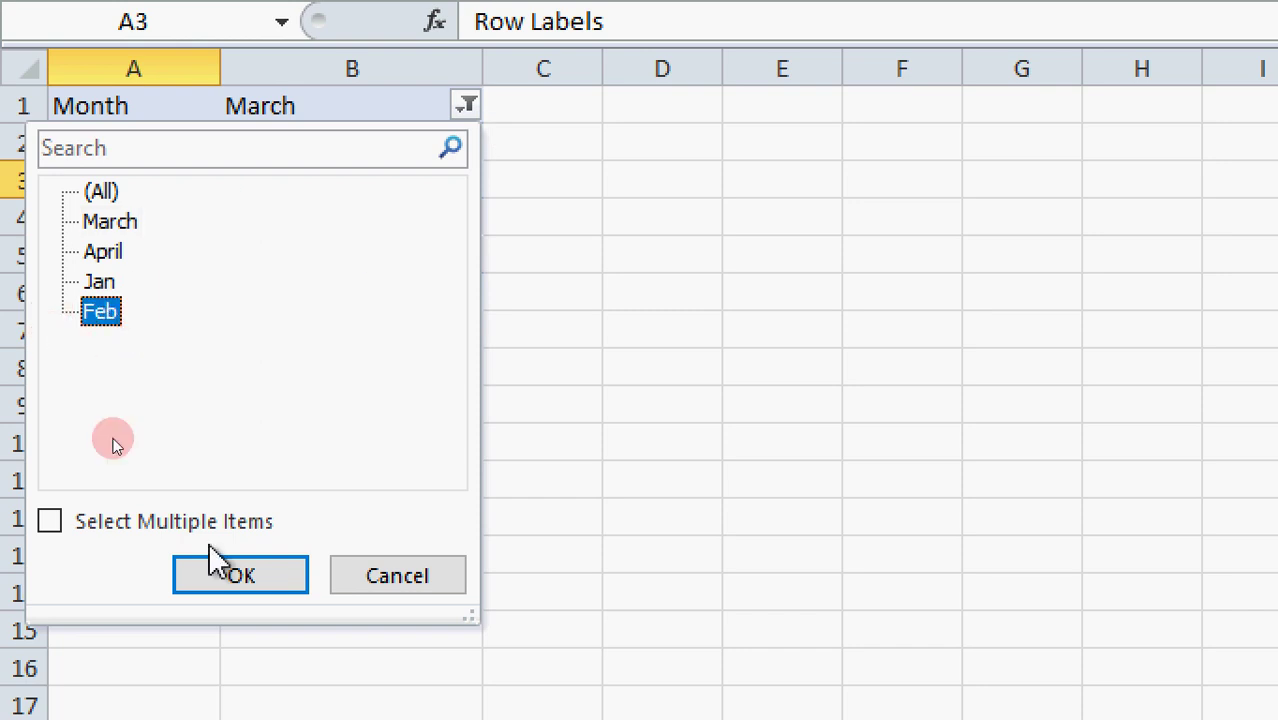
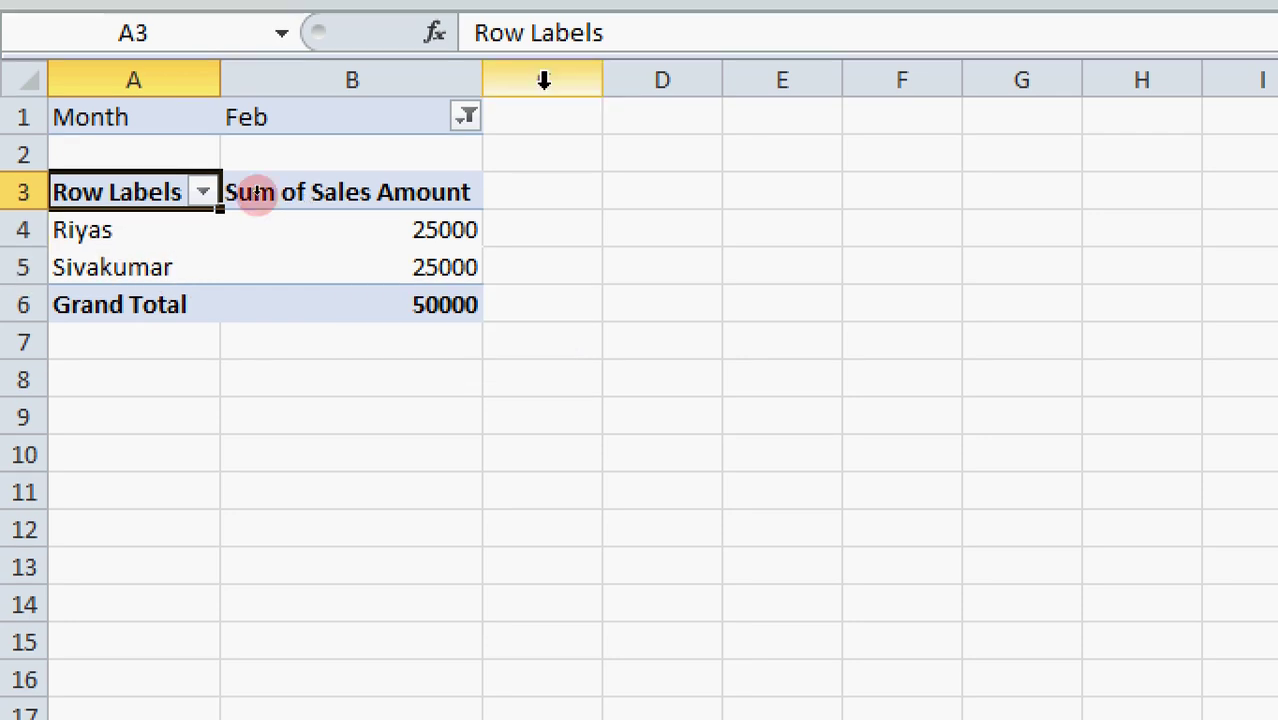
Step: Allow multiple items in the Month filter and show both April and Feb
left_click(466, 117)
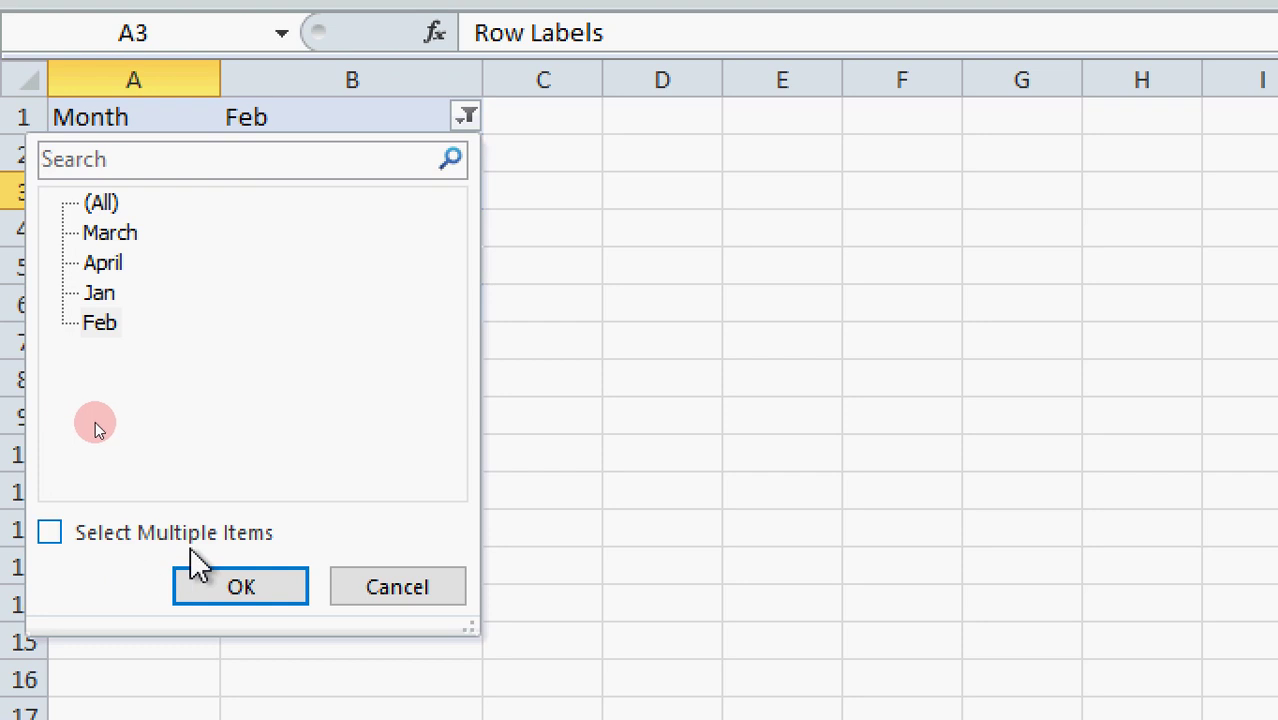
left_click(50, 533)
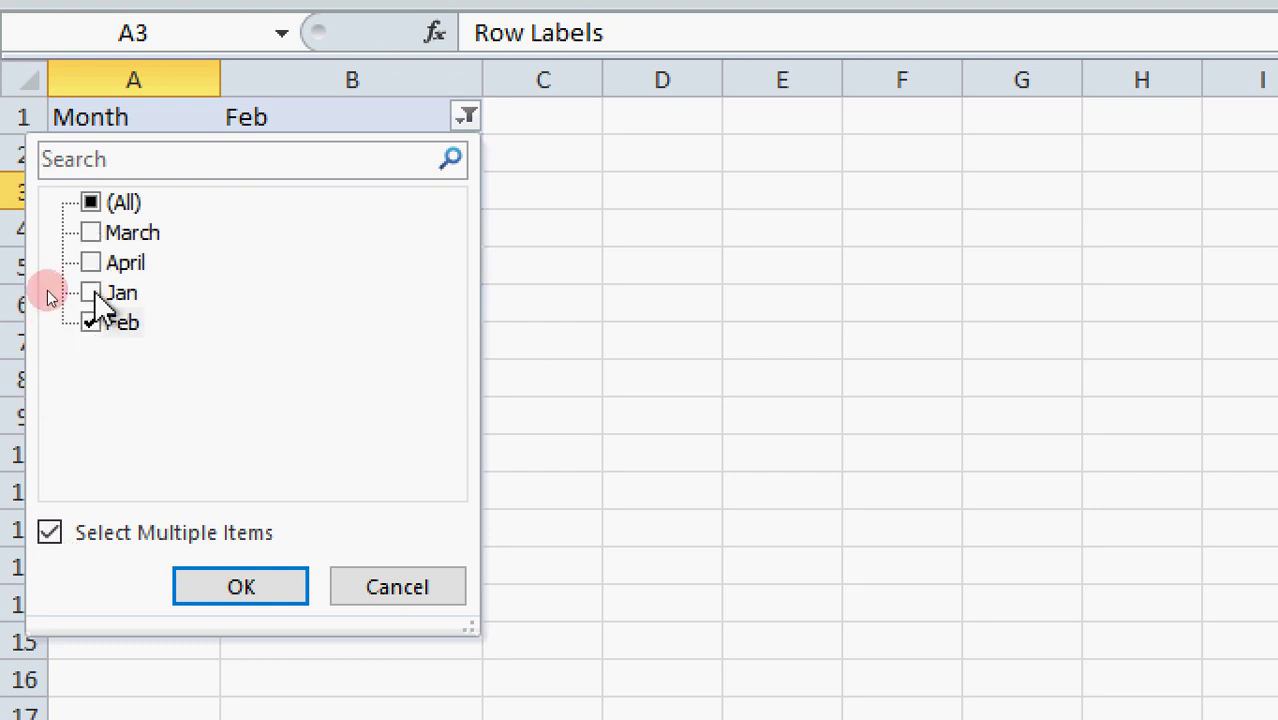
left_click(96, 262)
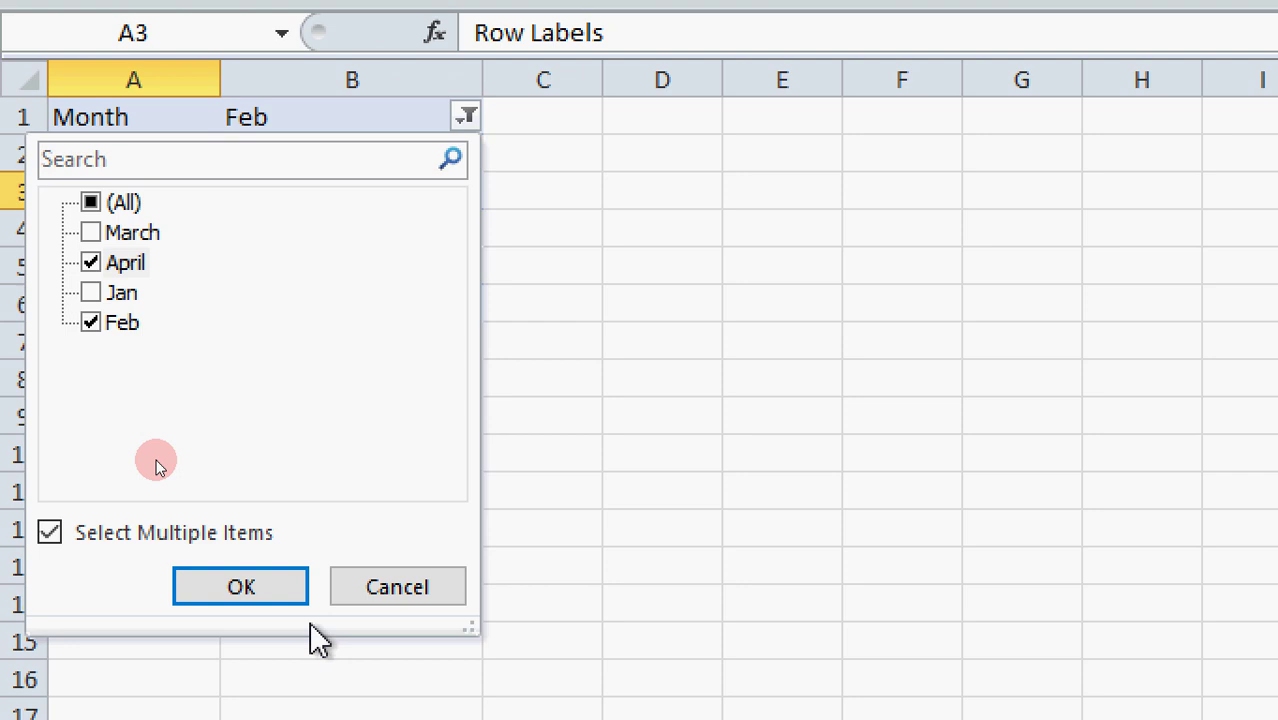
left_click(205, 580)
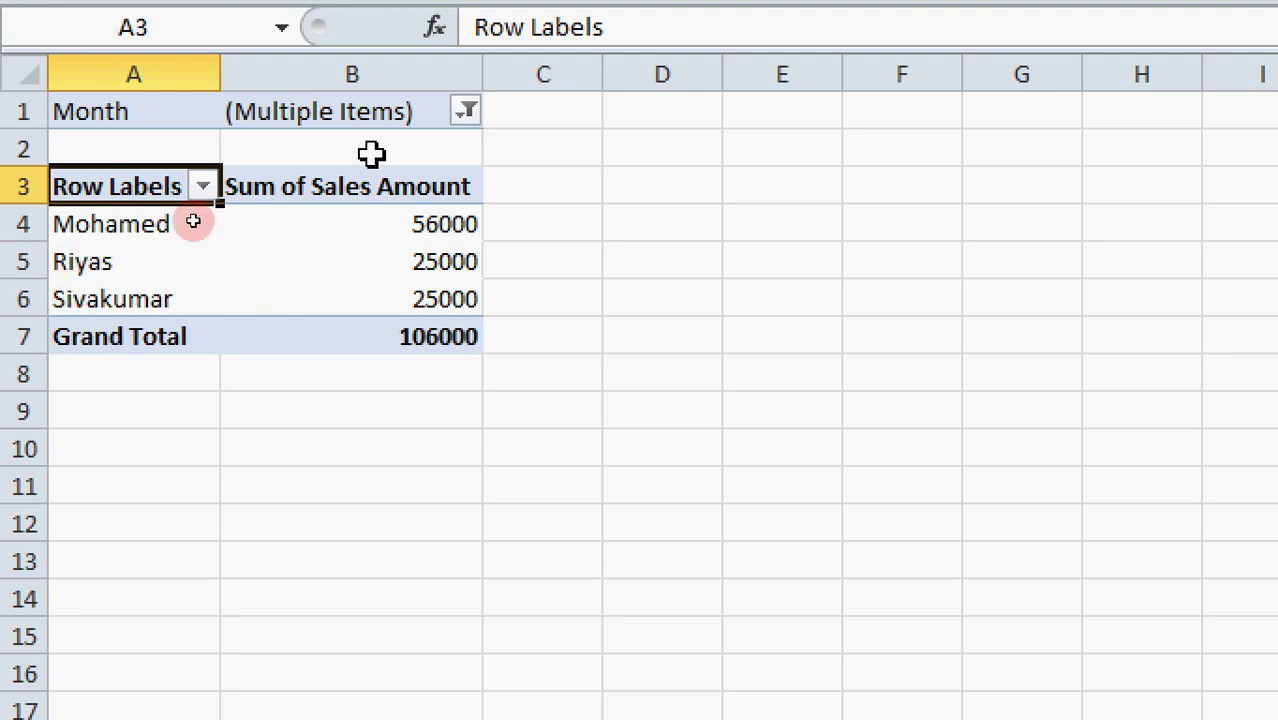
Step: Turn off multiple selection in the Month filter and reset it to (All)
left_click(465, 110)
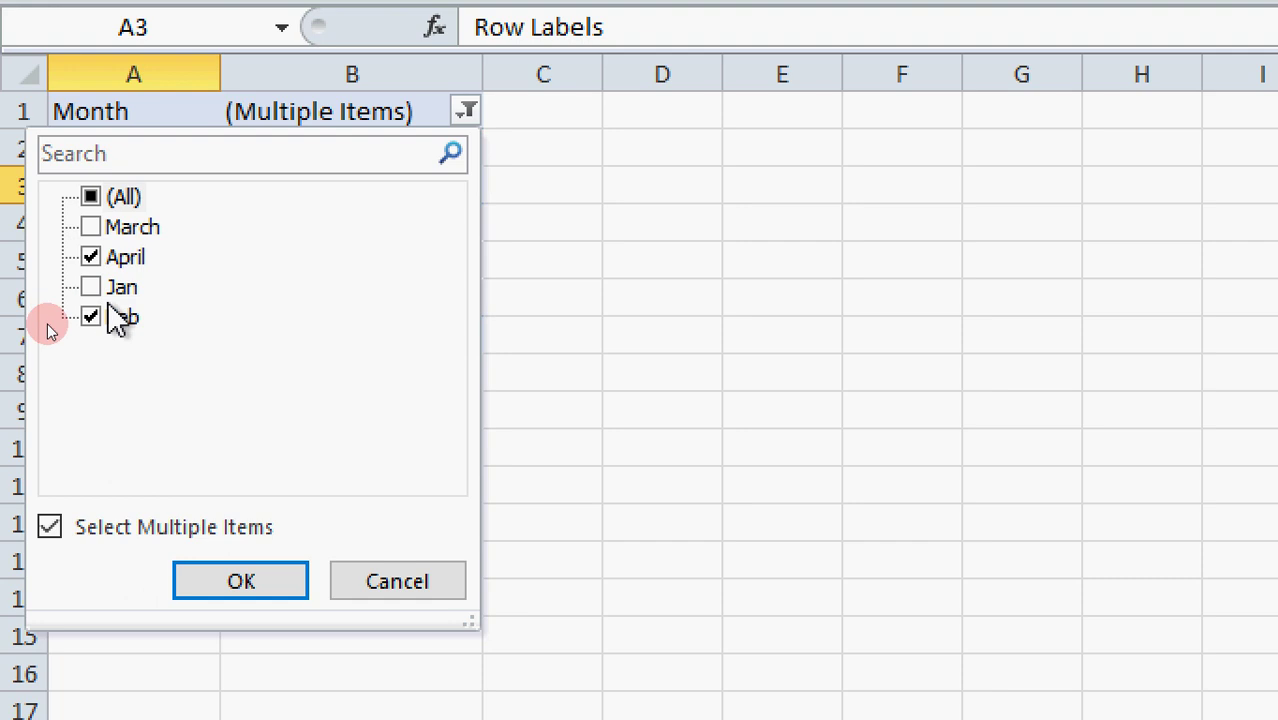
left_click(49, 526)
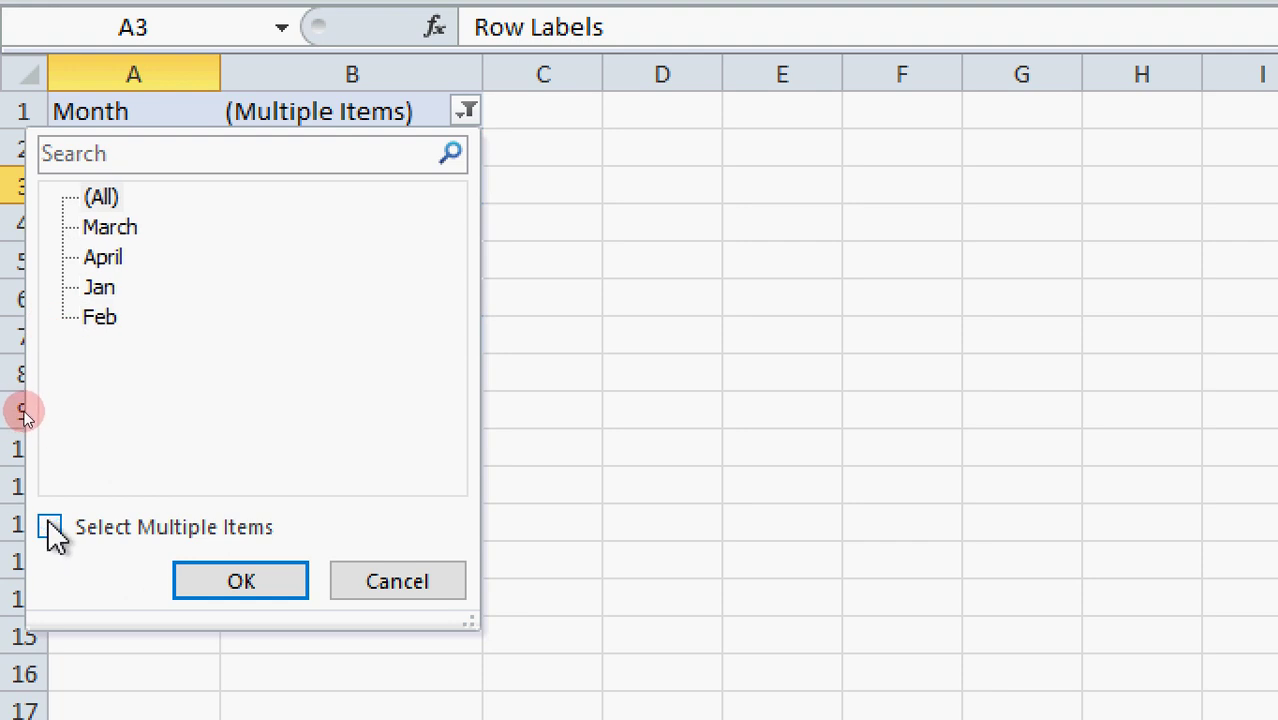
left_click(94, 202)
left_click(266, 584)
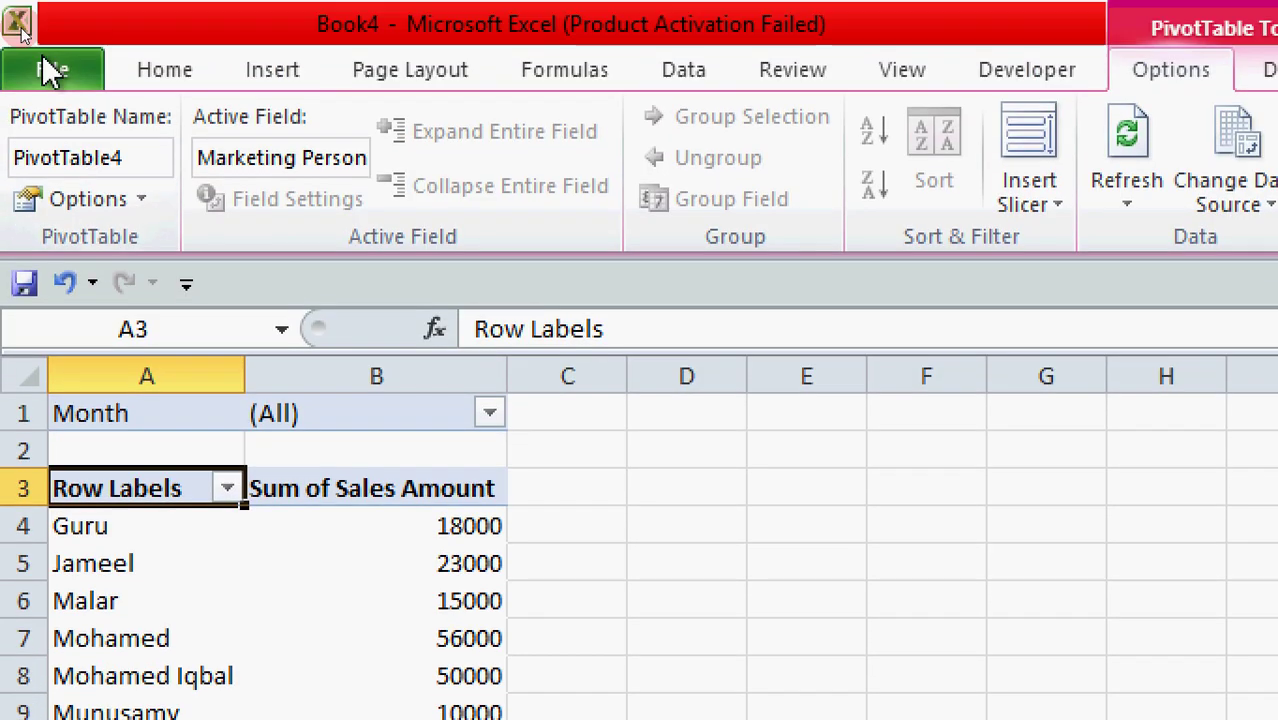
Step: Preview the printout of the PivotTable sheet, and return to the source data on Sheet1 without closing the workbook
left_click(50, 70)
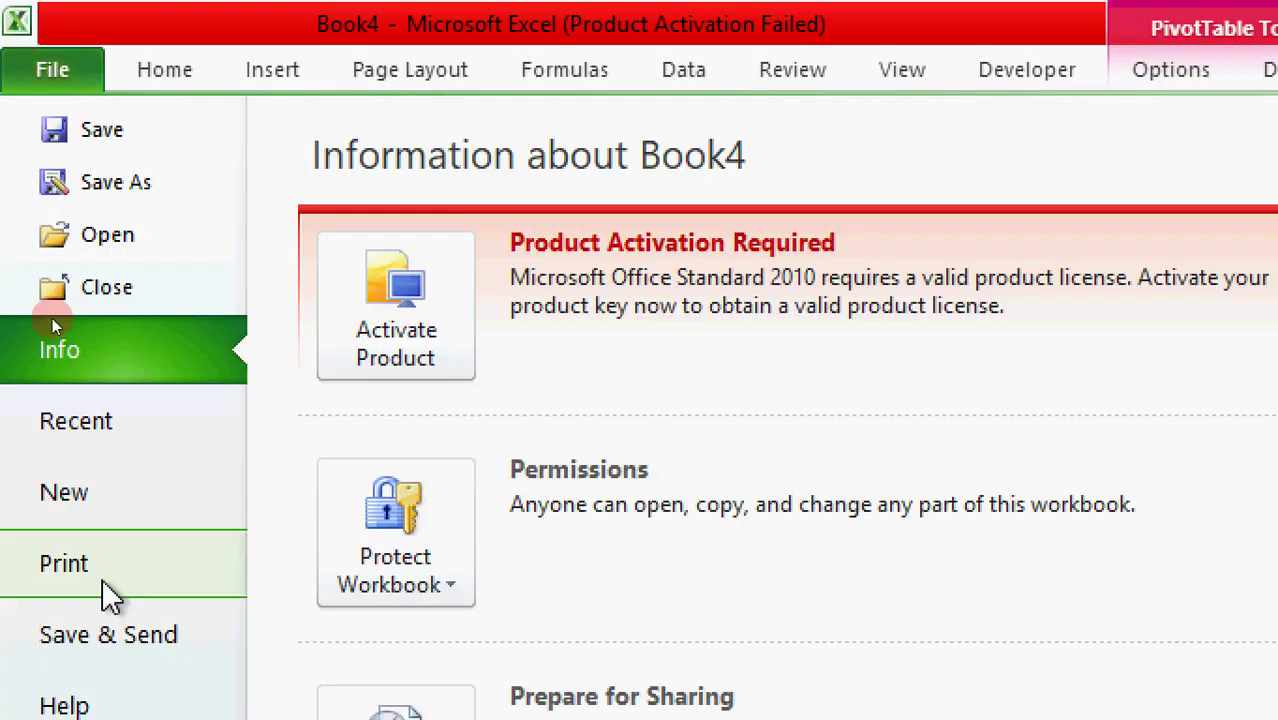
left_click(114, 521)
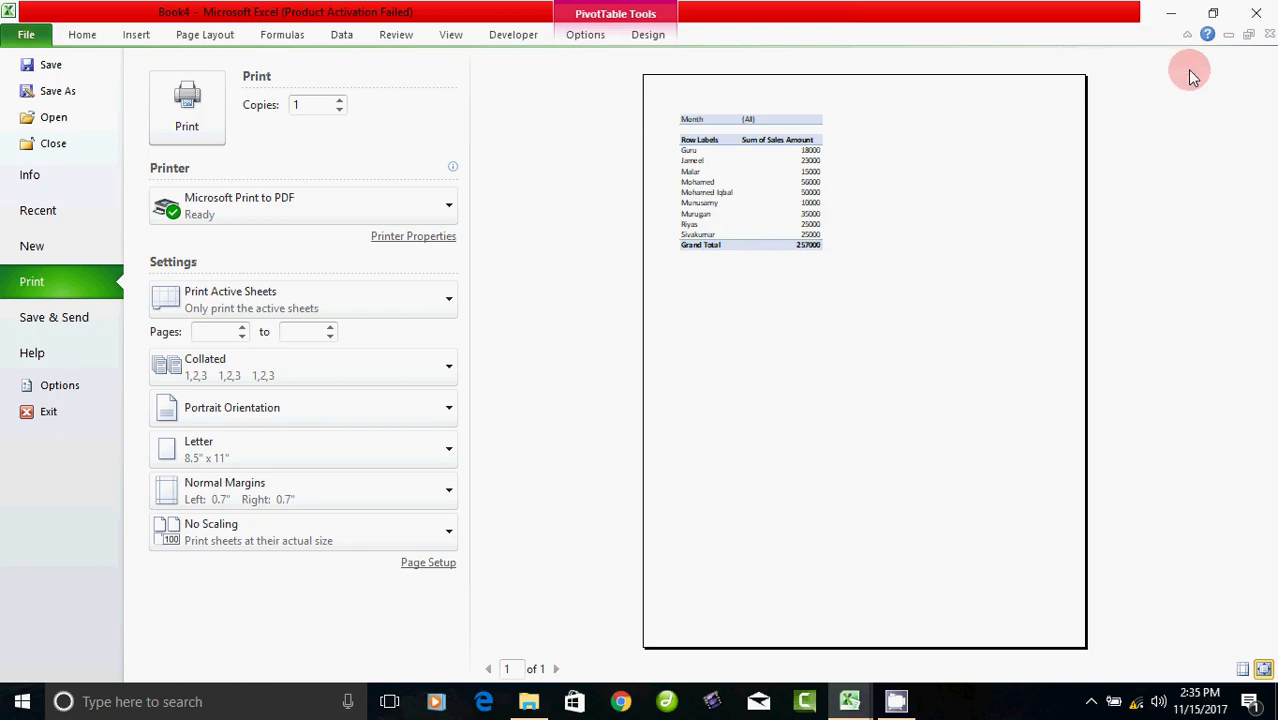
left_click(1255, 13)
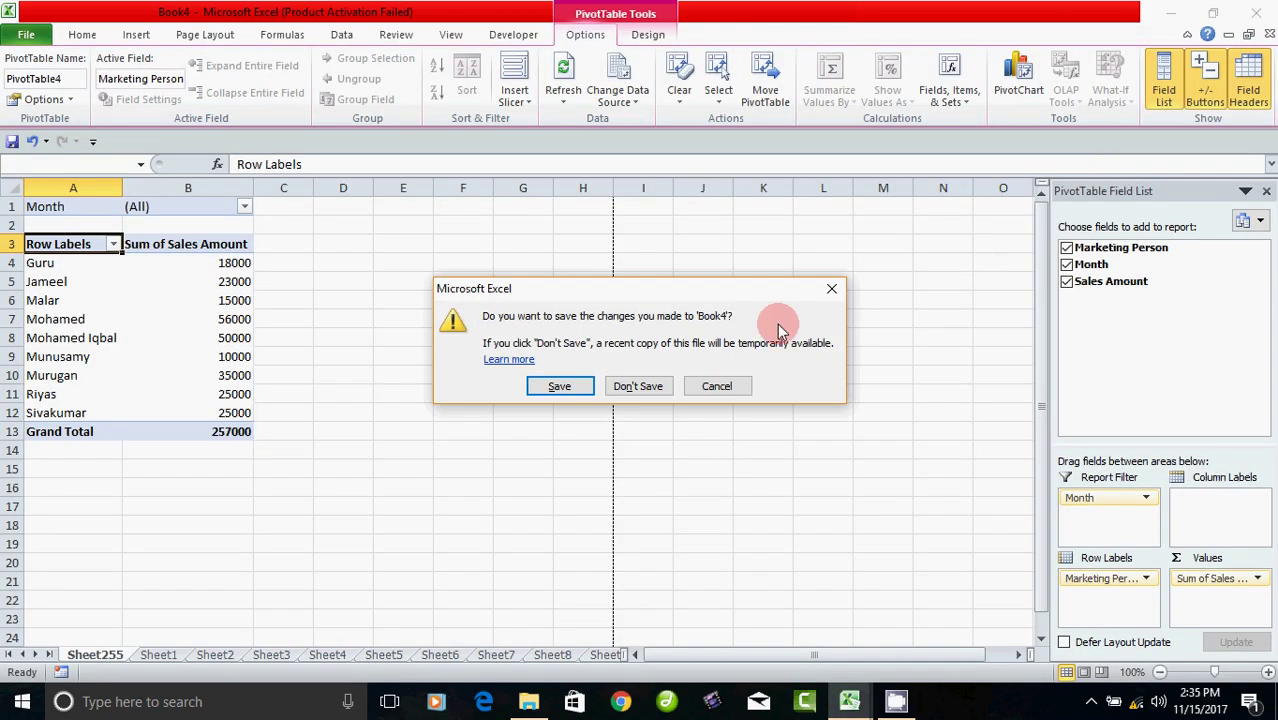
left_click(730, 387)
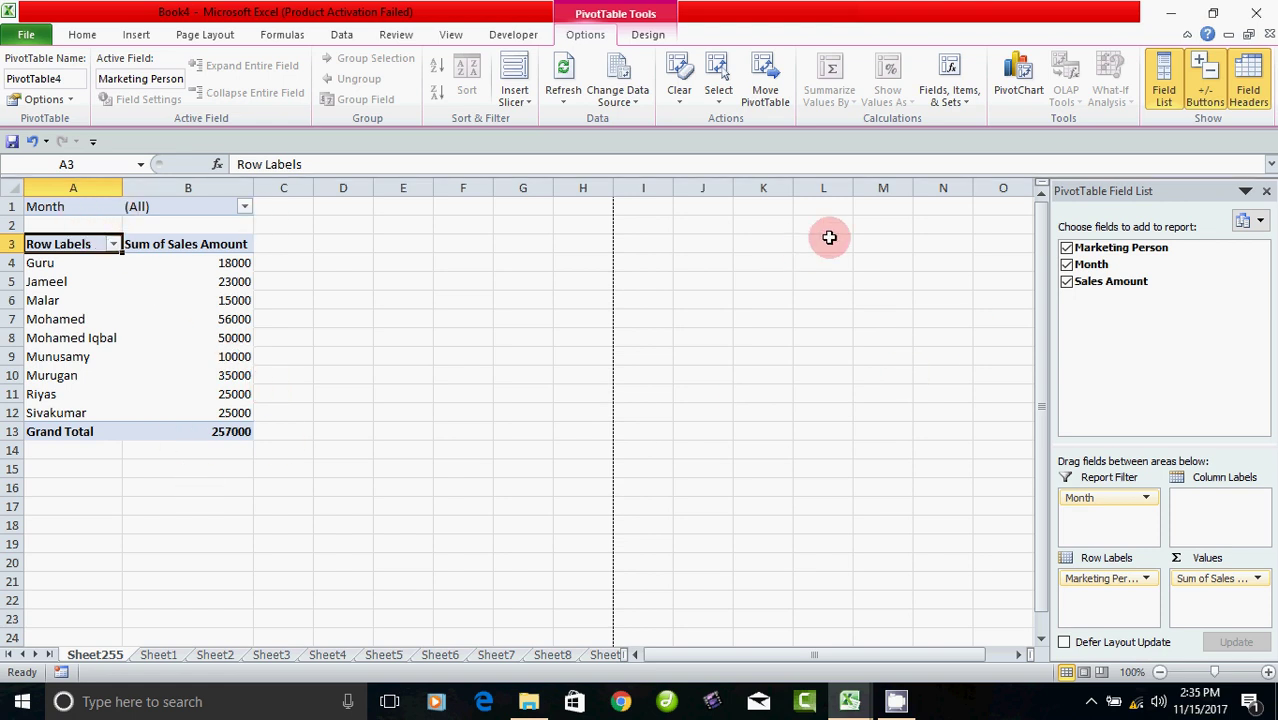
left_click(162, 657)
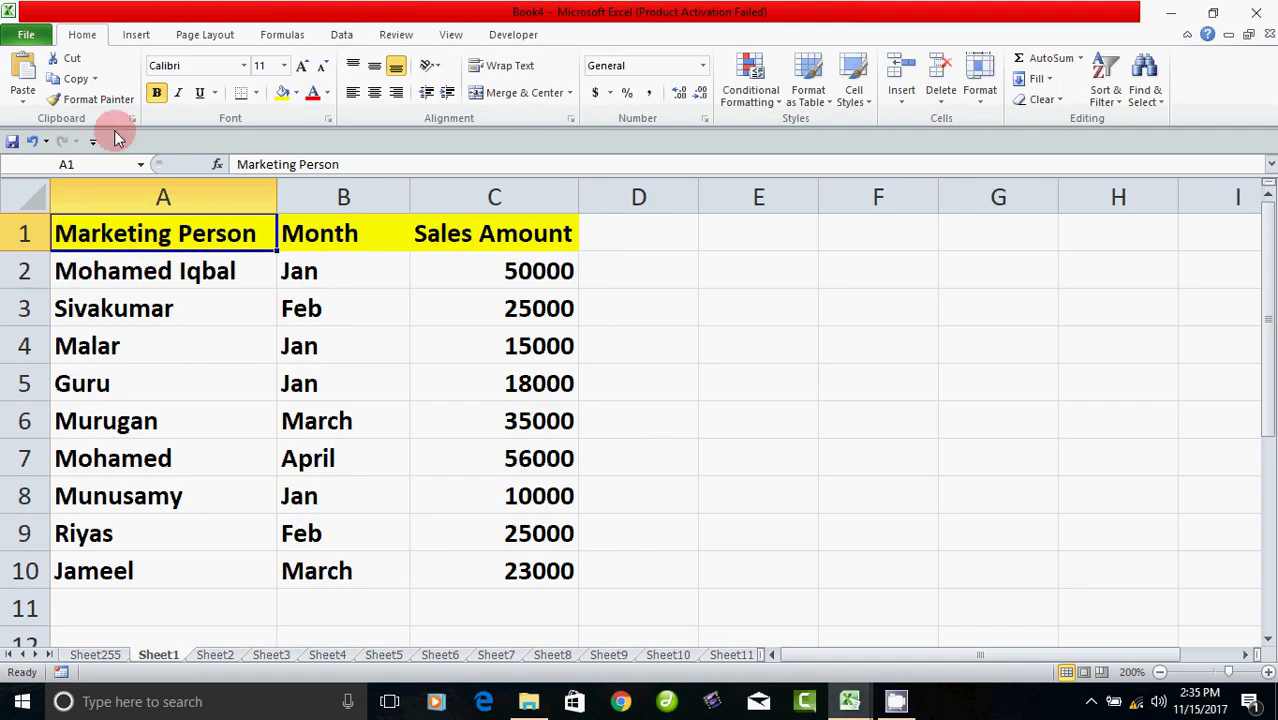
Step: Return to the PivotTable on Sheet255 and look through the Month filter's choices without changing them
left_click(134, 36)
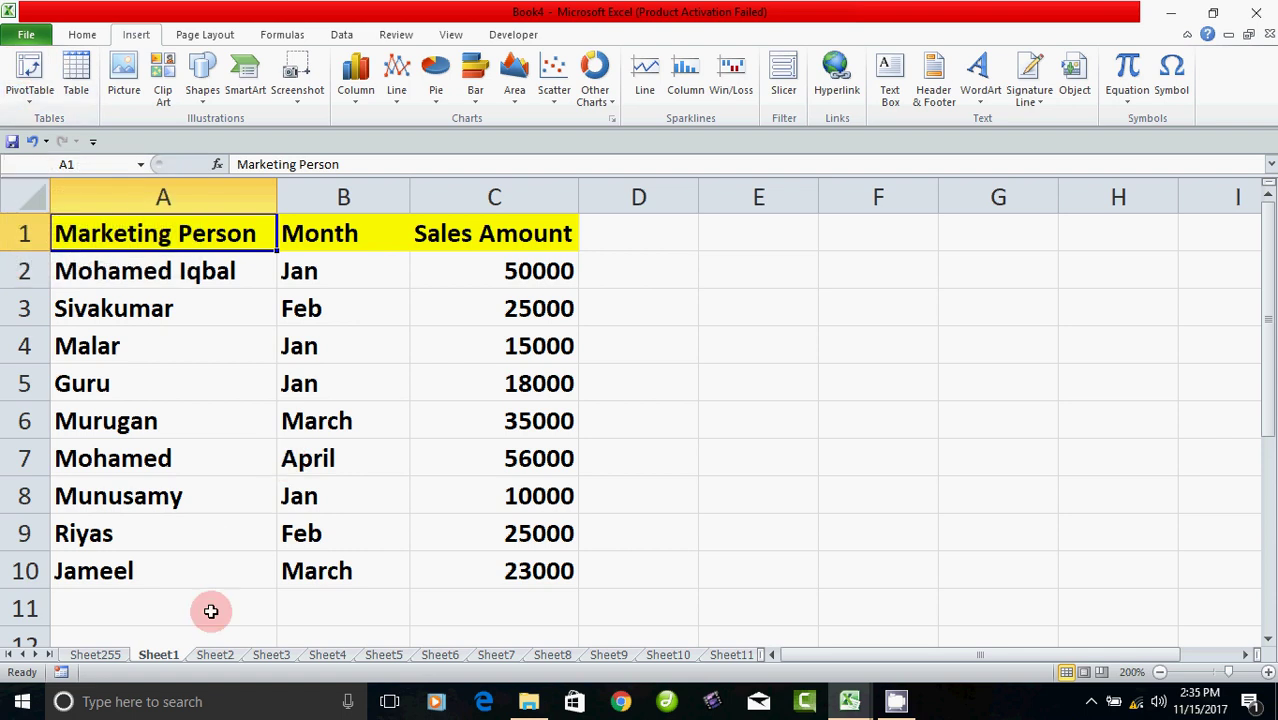
left_click(95, 654)
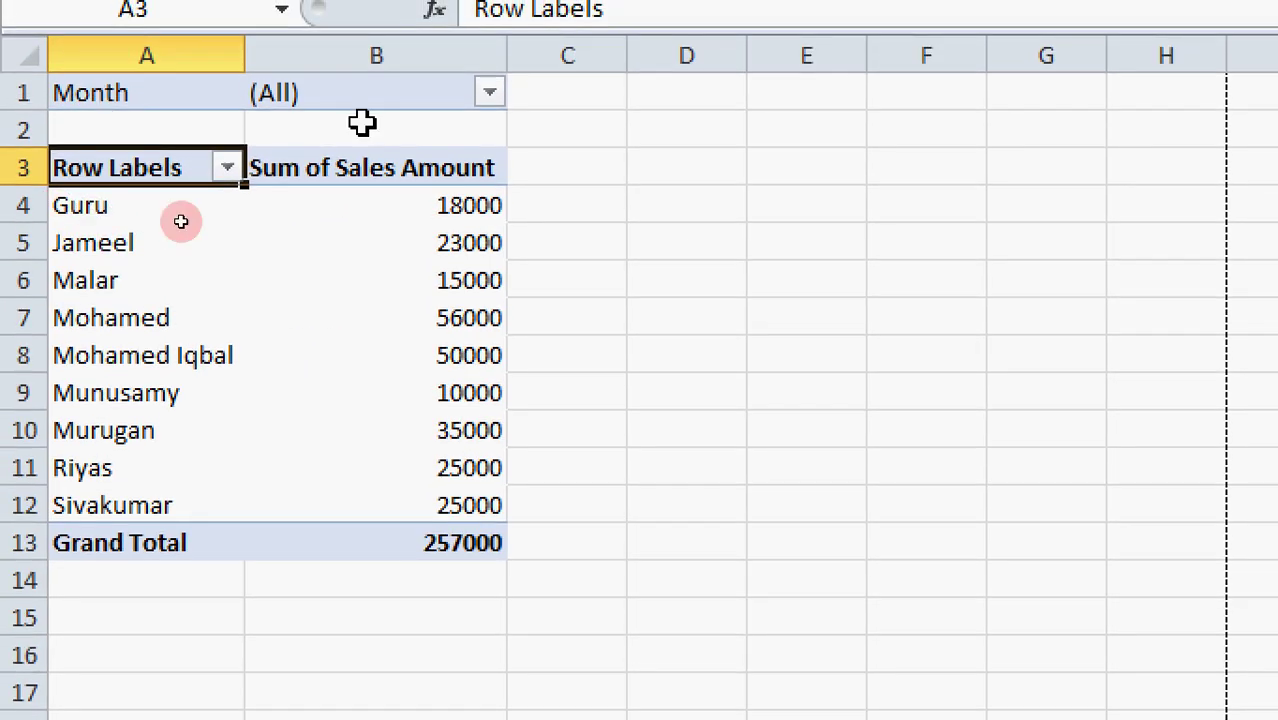
left_click(489, 85)
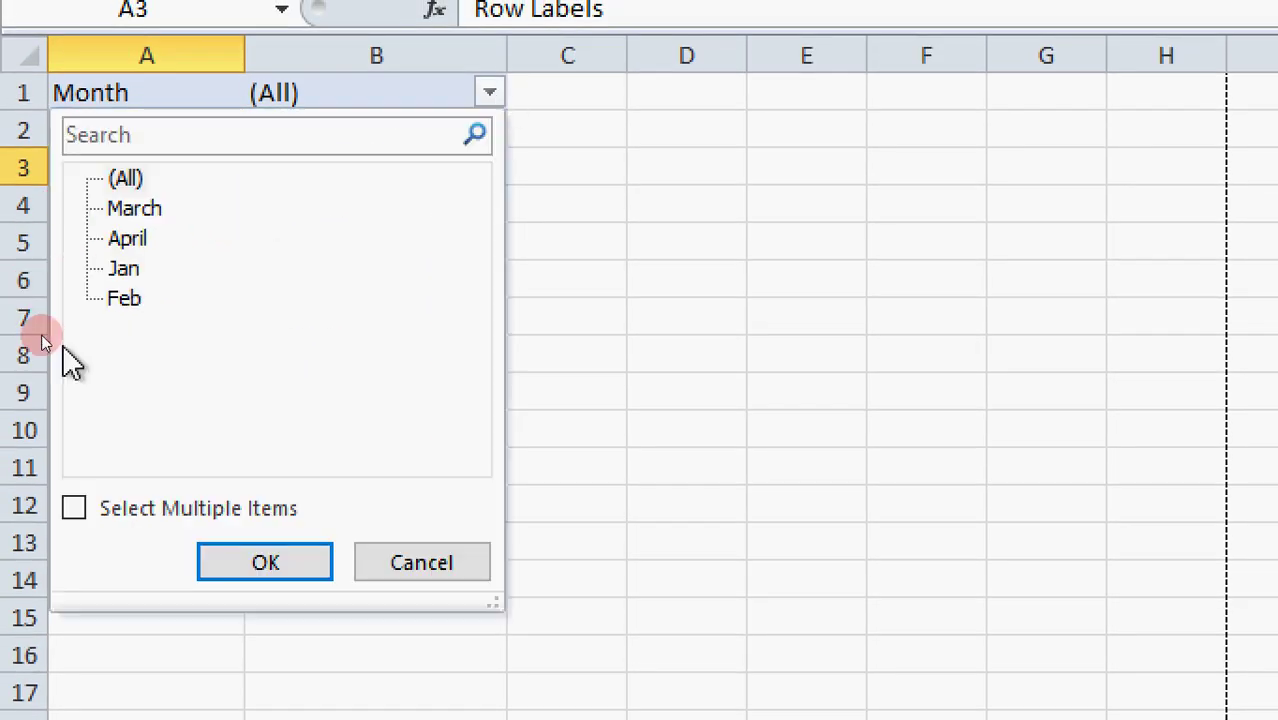
left_click(420, 542)
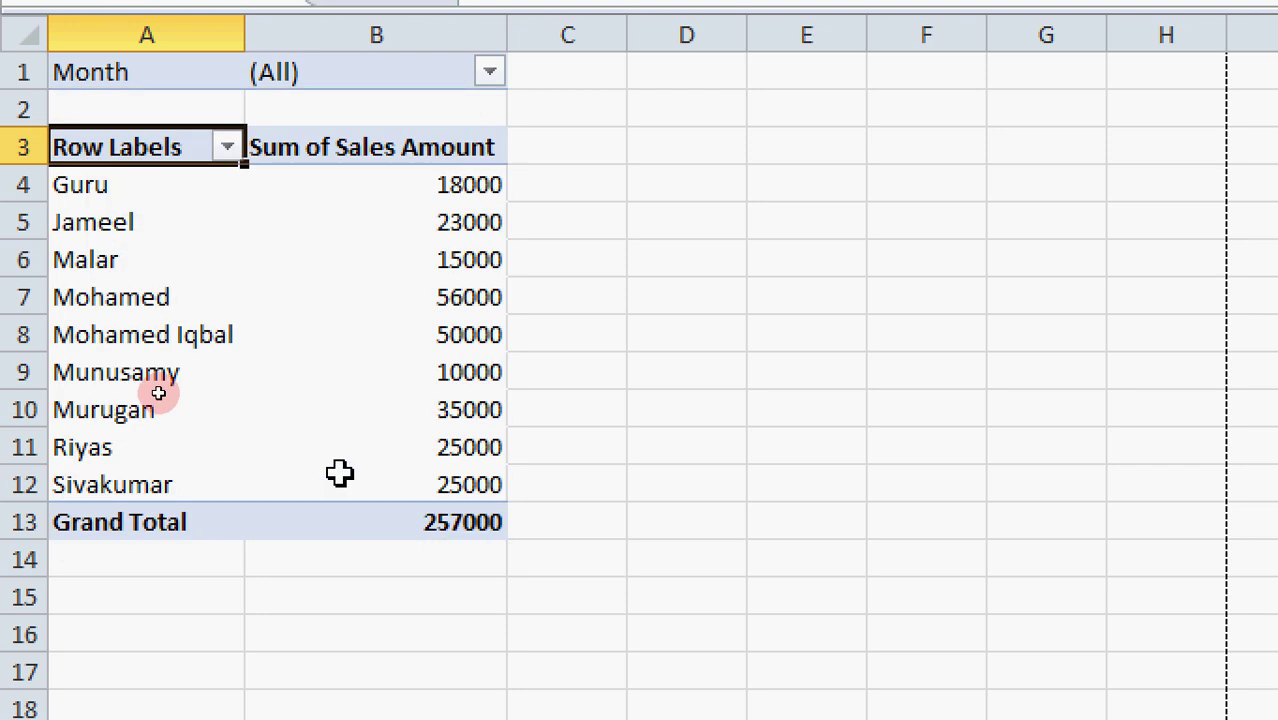
Step: Try a label filter on the PivotTable's row labels that shows only marketing persons equal to "a"
left_click(227, 146)
mouse_move(85, 360)
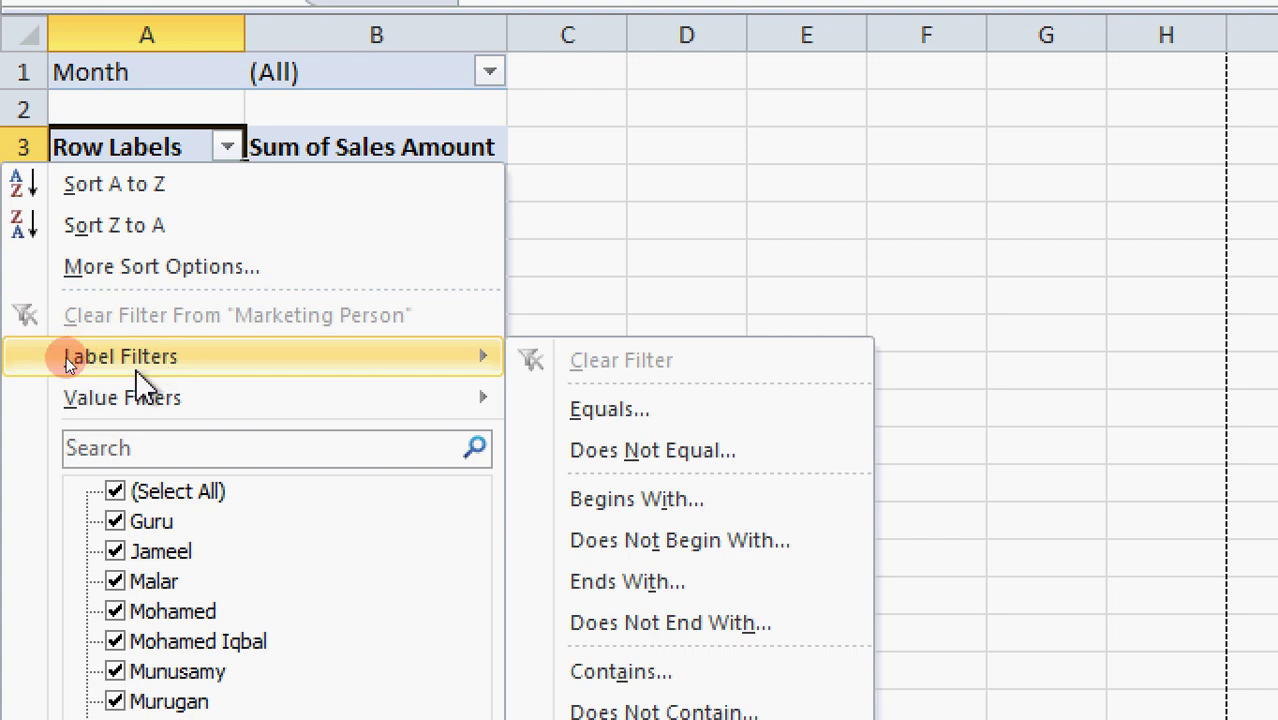
mouse_move(138, 400)
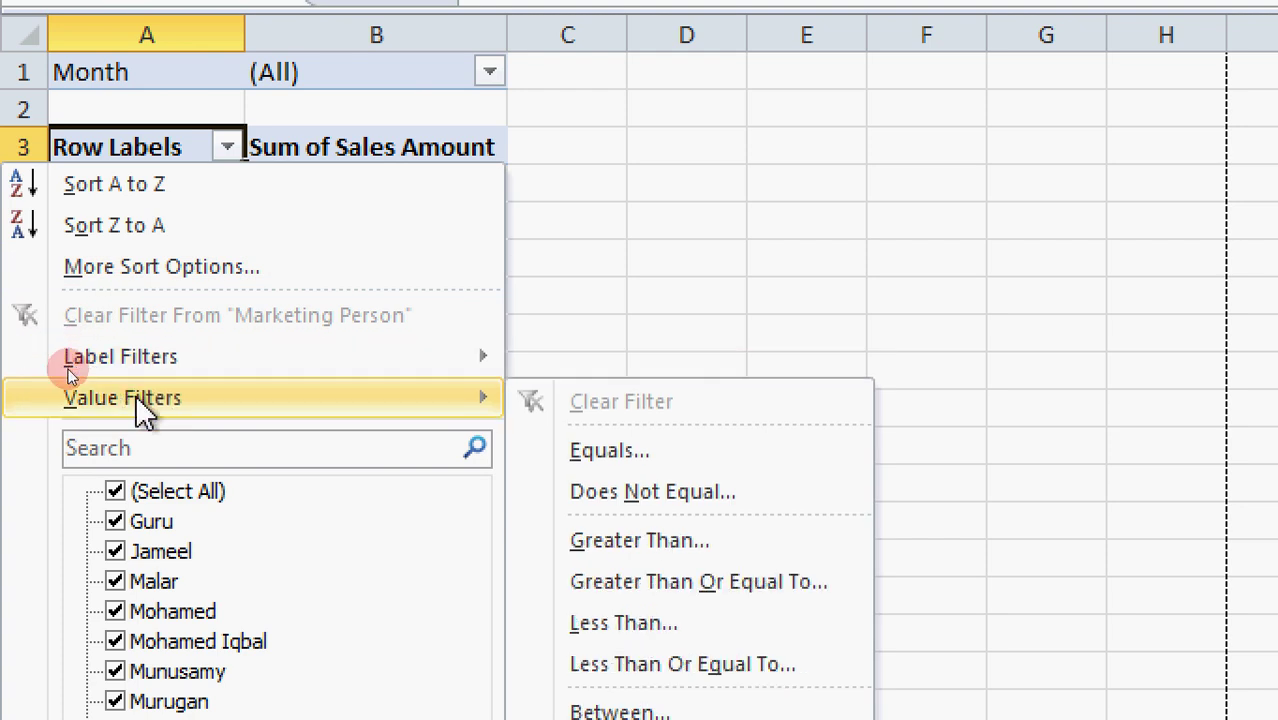
mouse_move(141, 359)
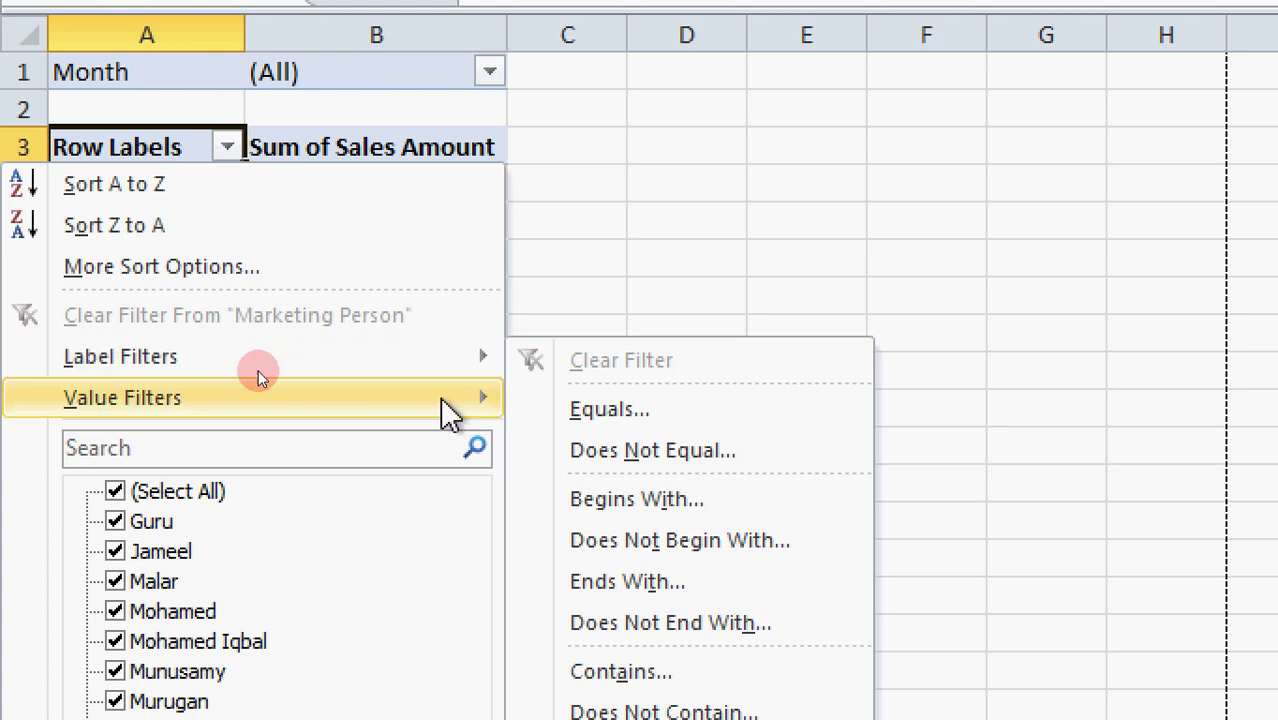
left_click(621, 410)
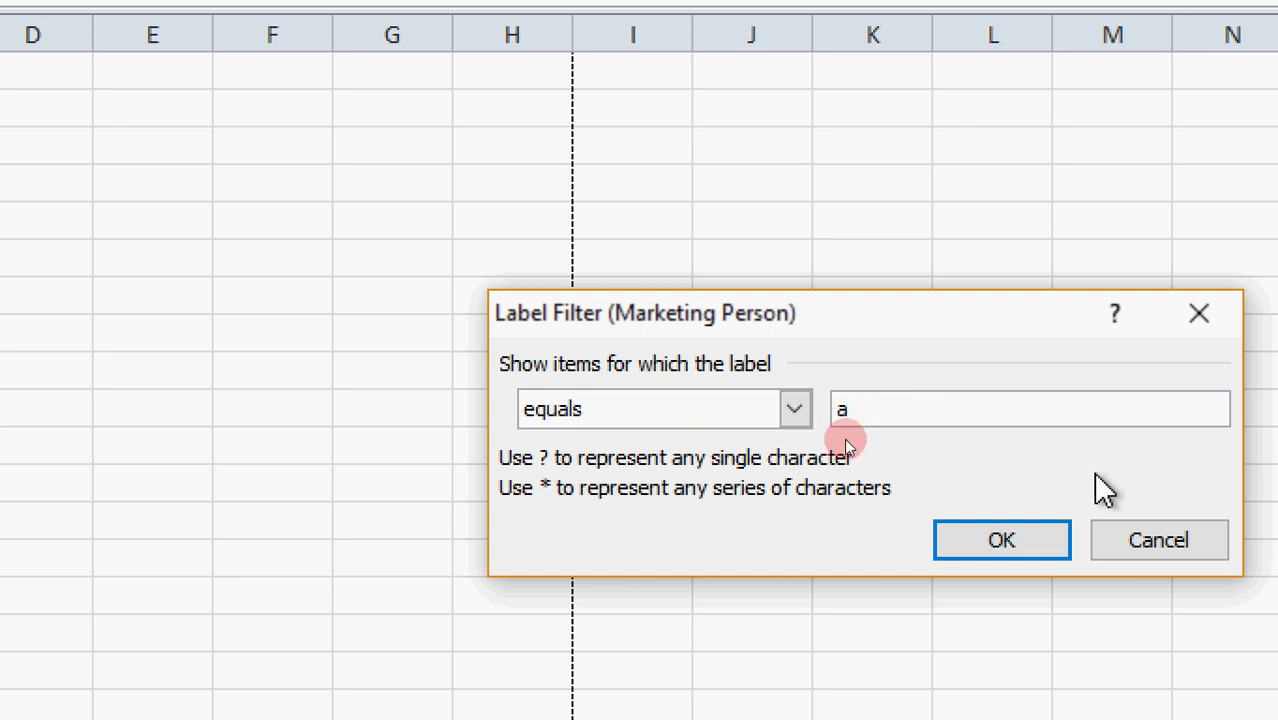
left_click(1001, 540)
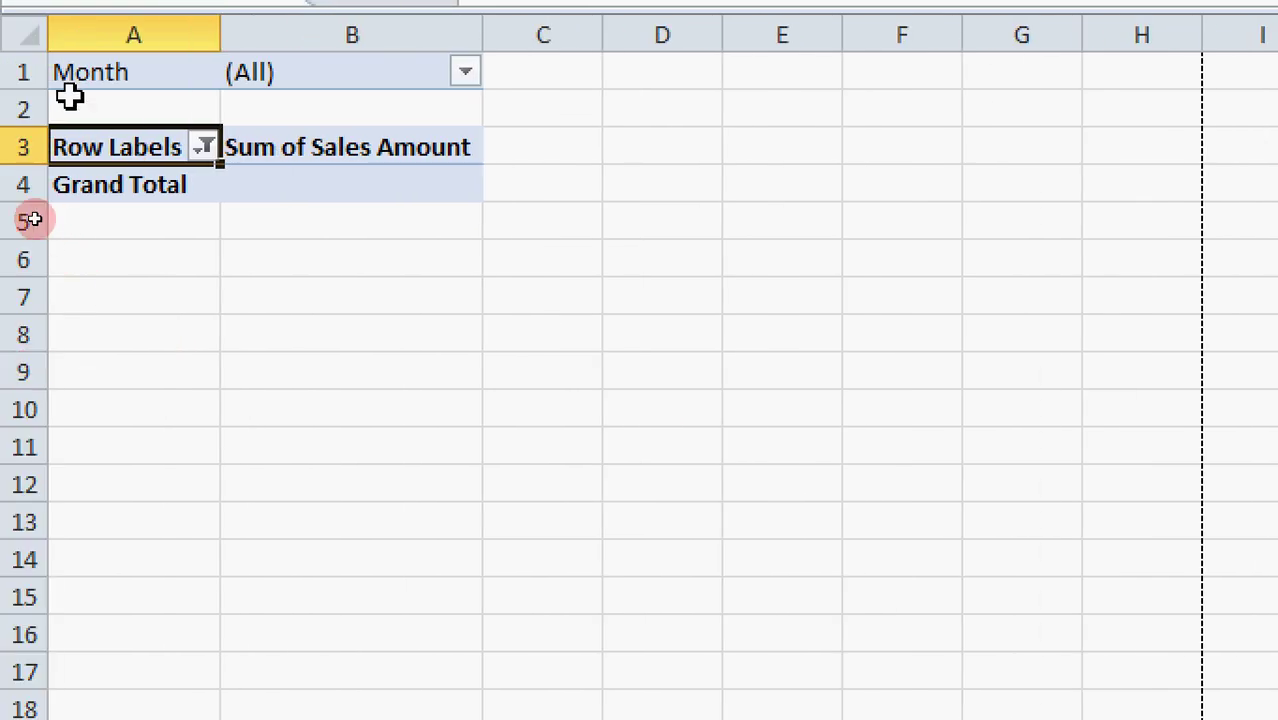
Step: Change the Marketing Person label filter to equals "j"
left_click(202, 152)
mouse_move(205, 358)
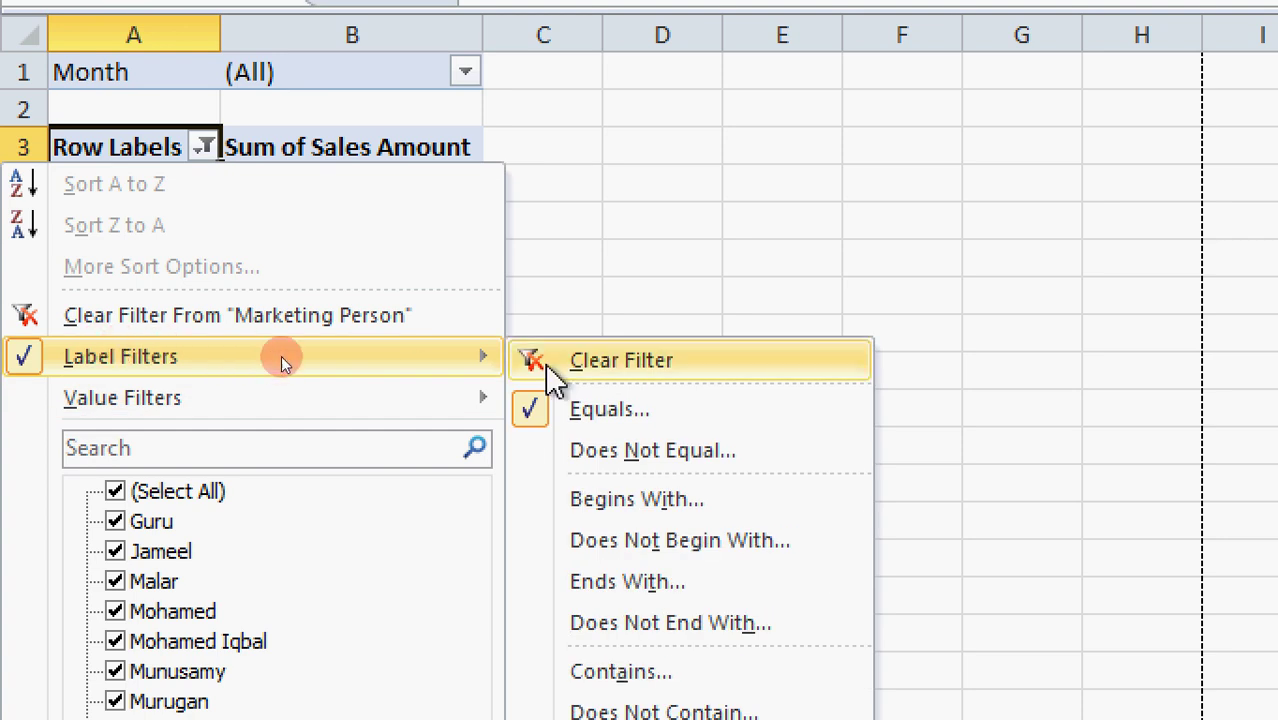
left_click(600, 410)
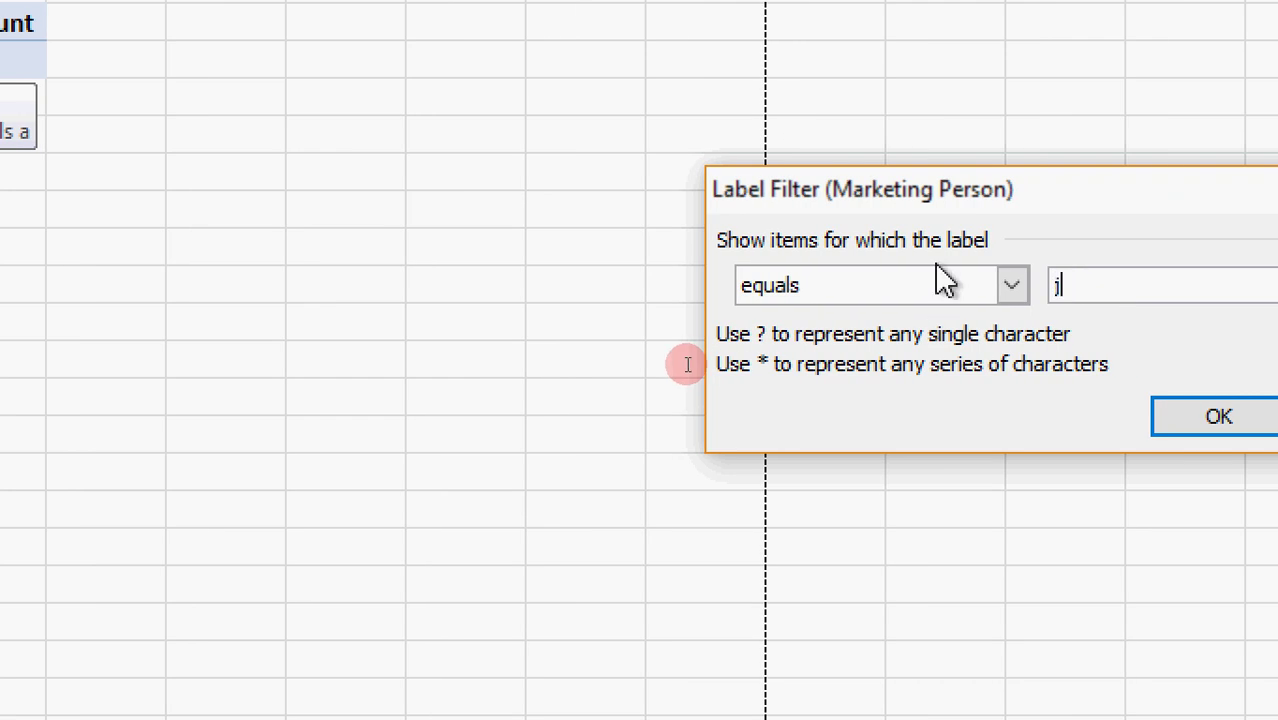
left_click(1214, 418)
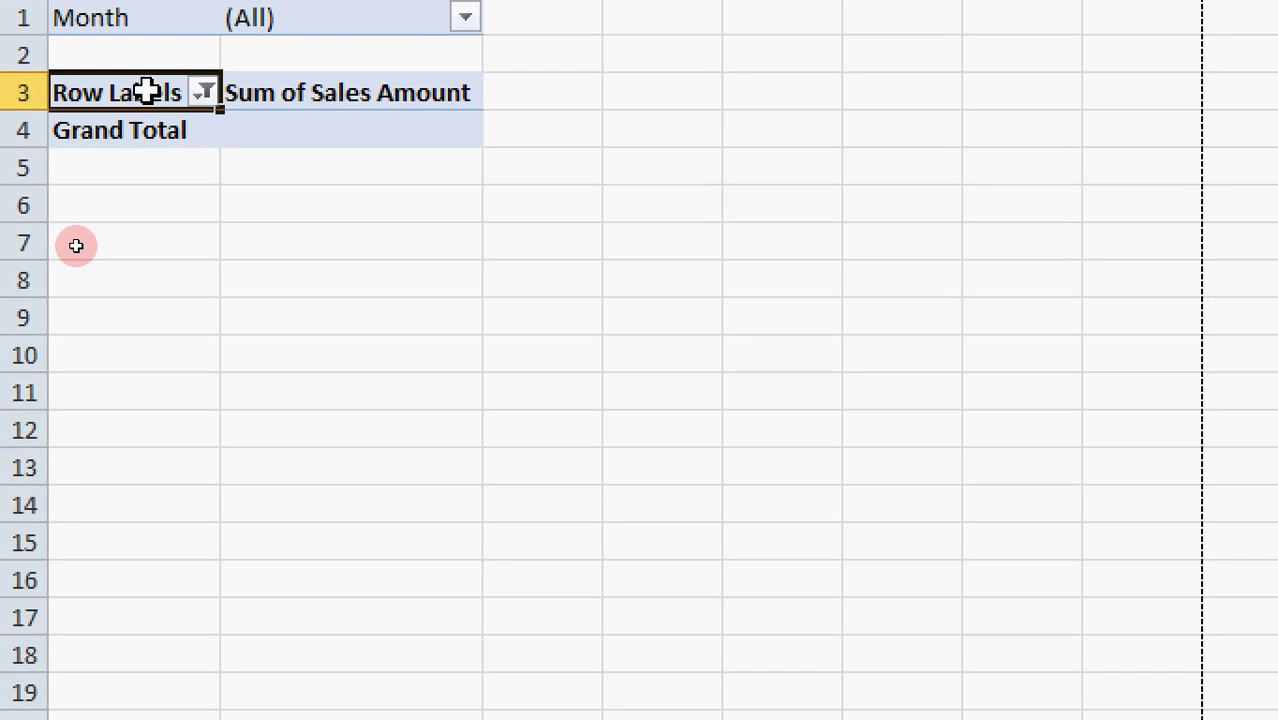
Step: Try to bring back the hidden PivotTable rows by reapplying the Month filter with (All)
left_click(204, 93)
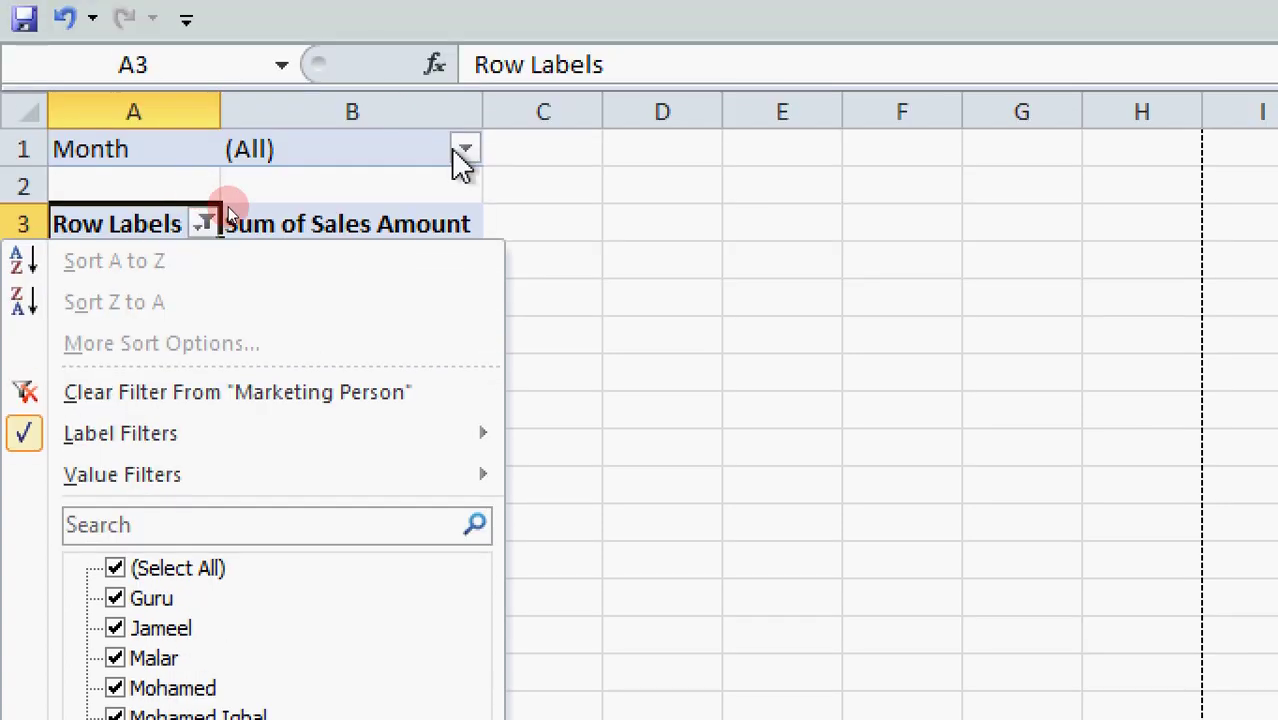
left_click(465, 17)
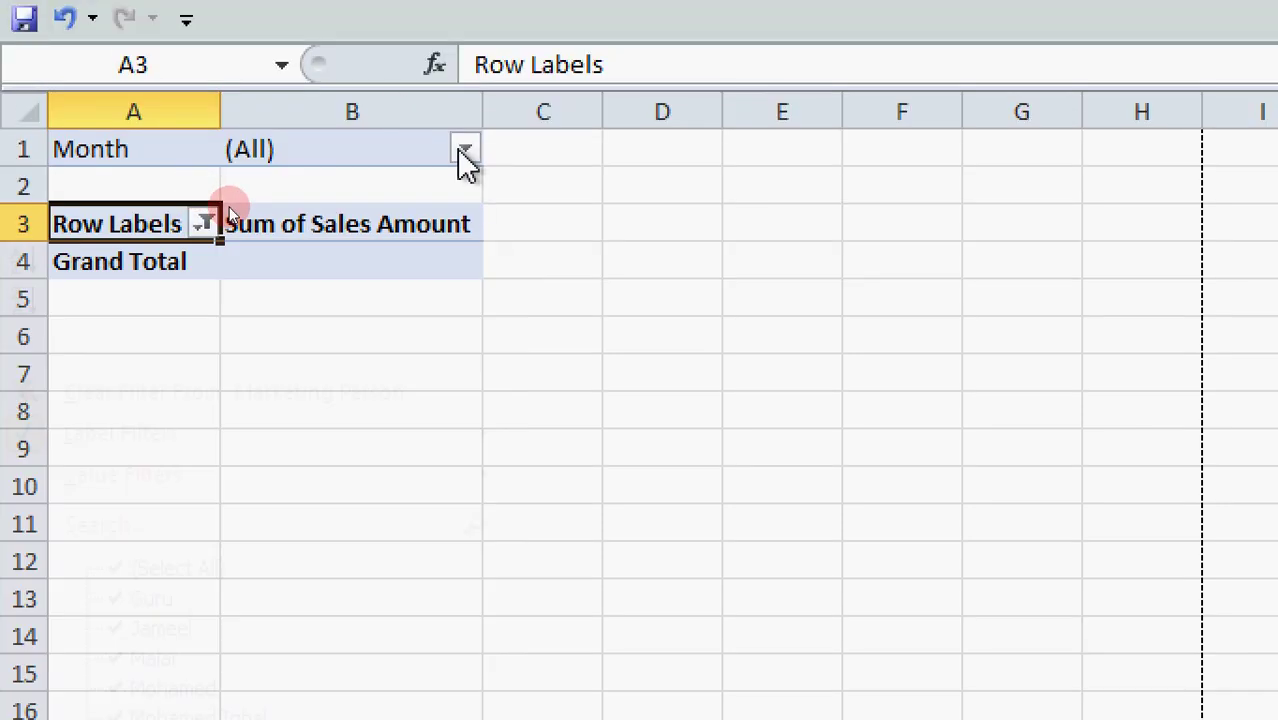
left_click(462, 152)
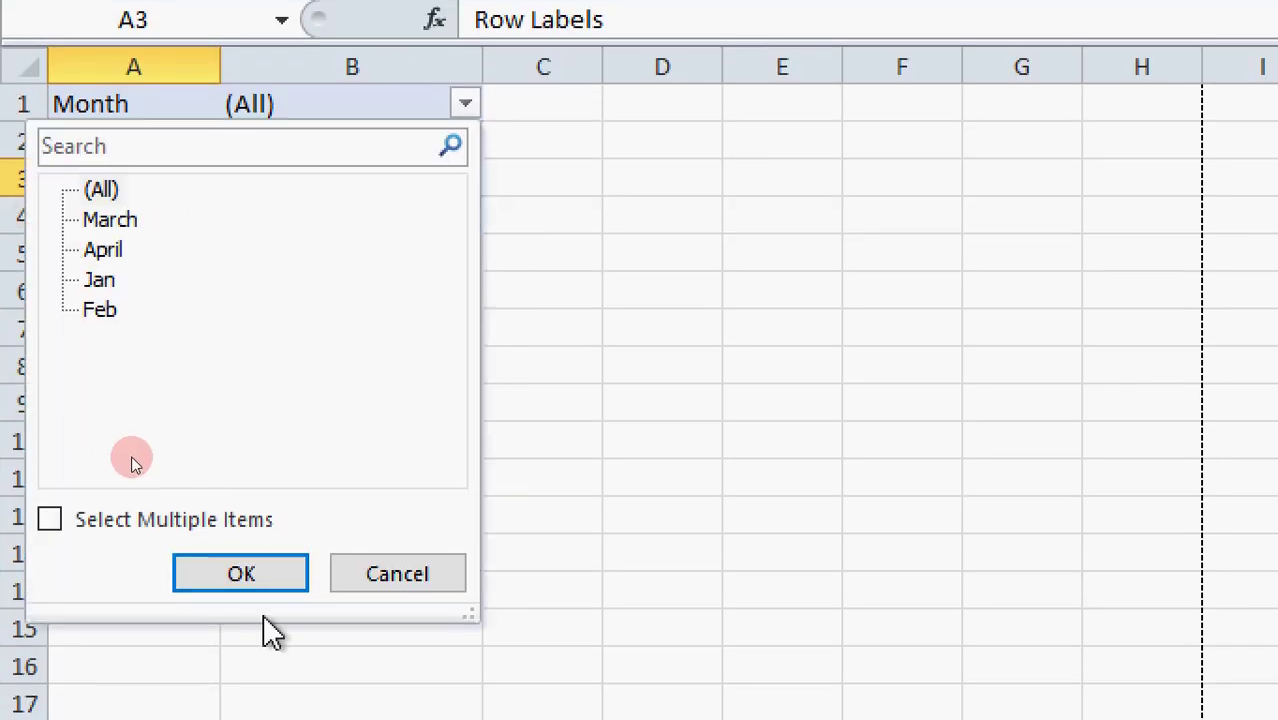
left_click(255, 589)
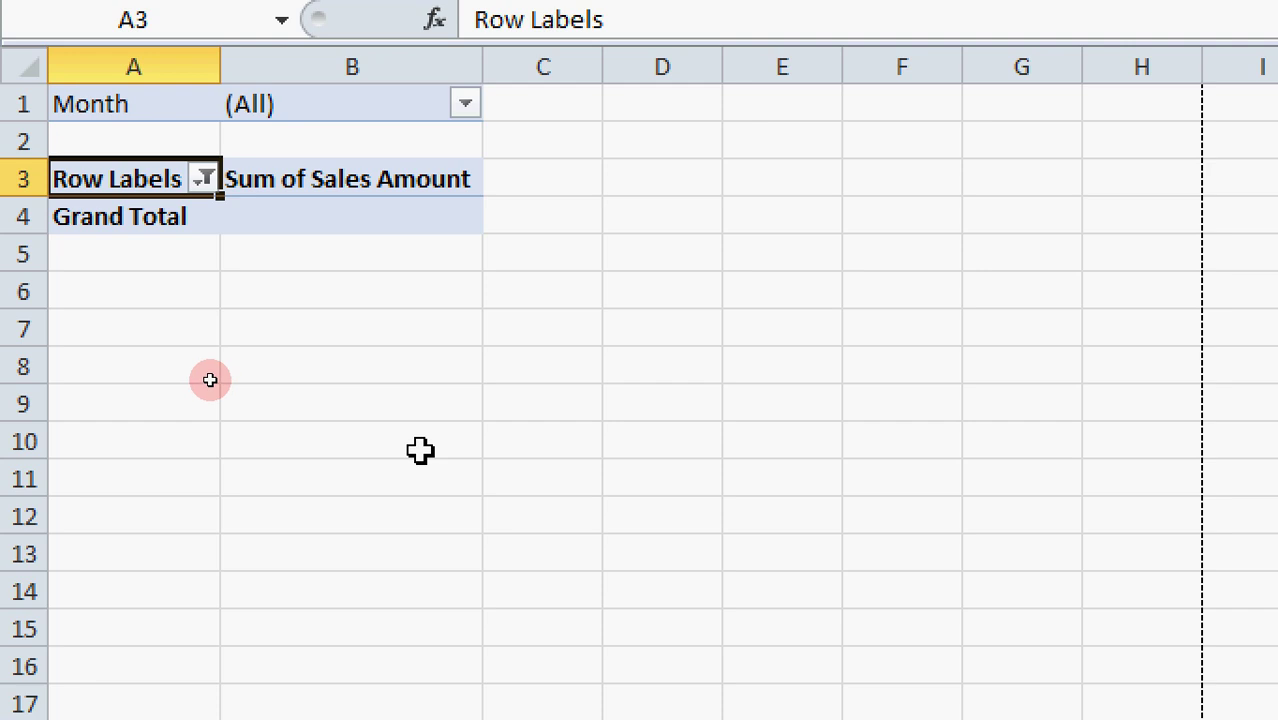
Step: Try to restore the hidden rows by deselecting and reselecting all items in the row labels filter
left_click(204, 178)
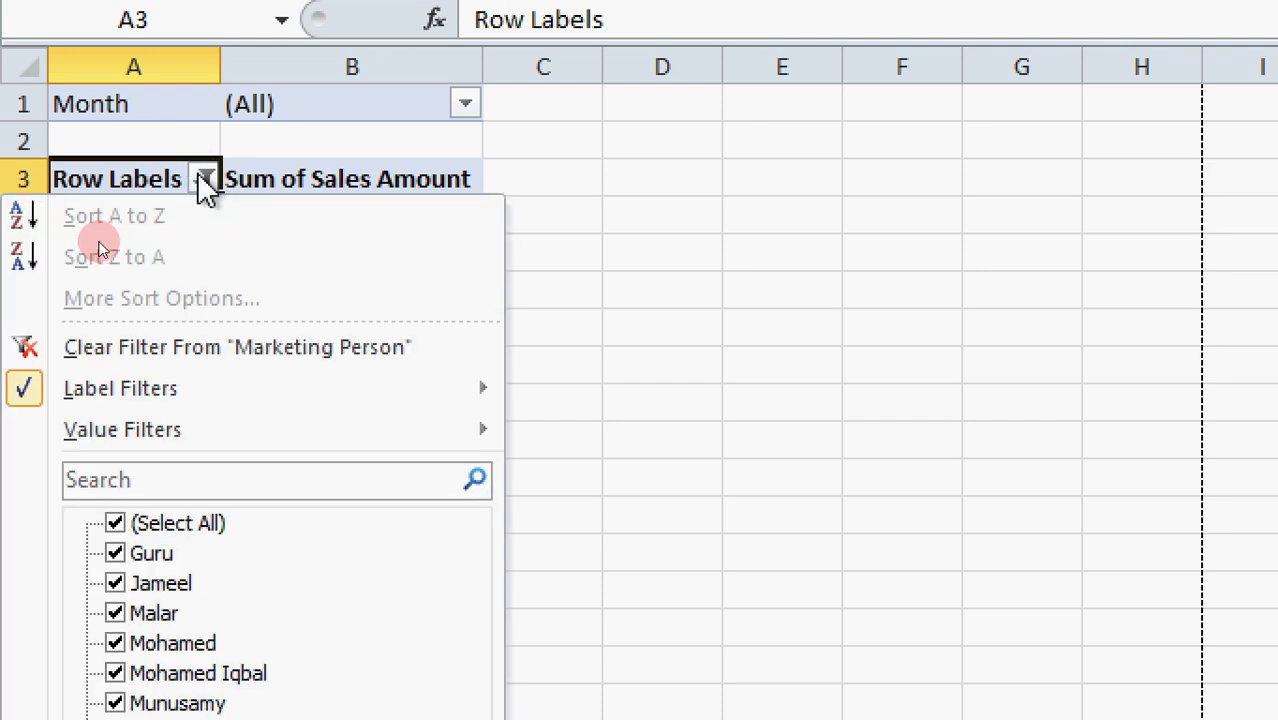
mouse_move(34, 388)
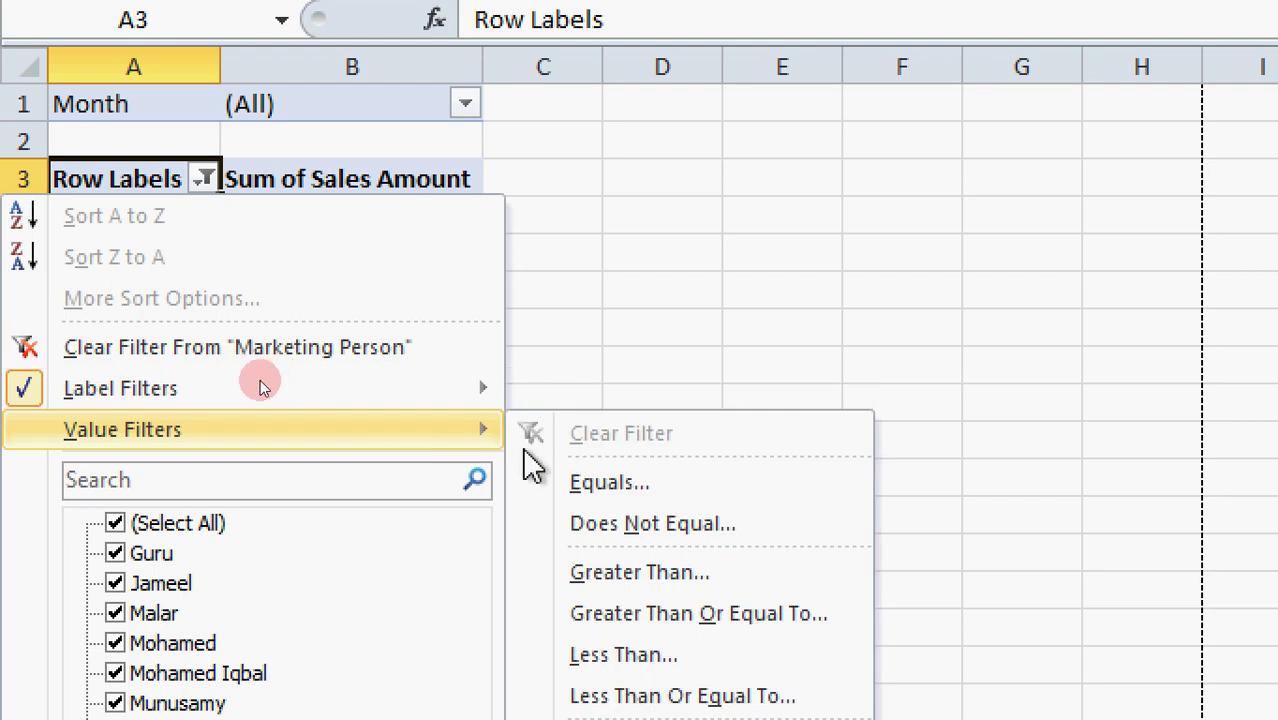
mouse_move(28, 394)
key("Escape")
left_click(205, 179)
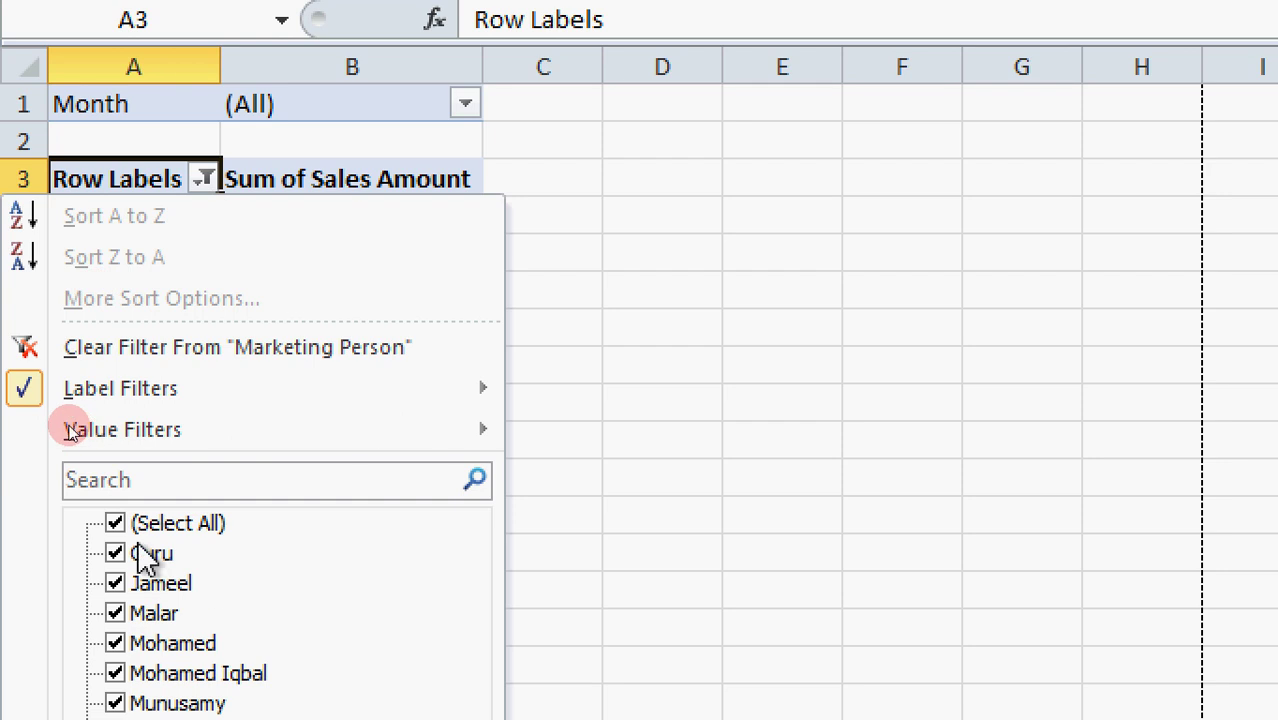
left_click(114, 524)
left_click(114, 524)
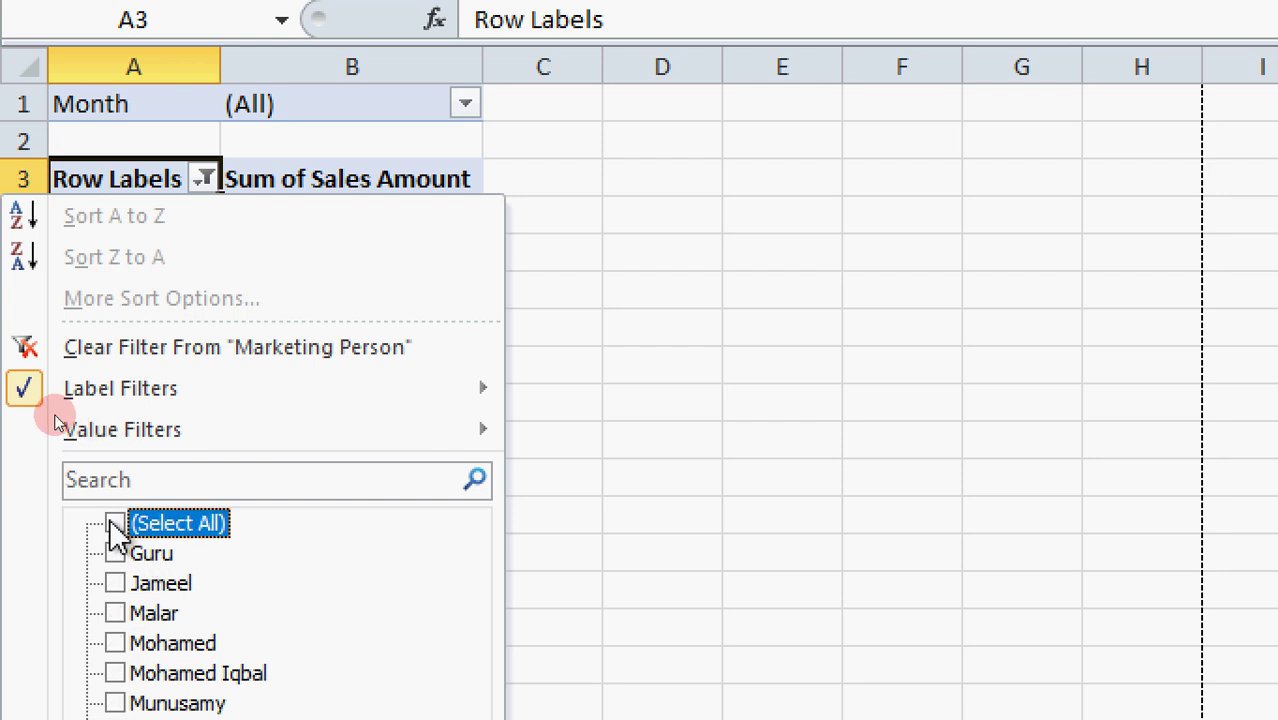
left_click(600, 420)
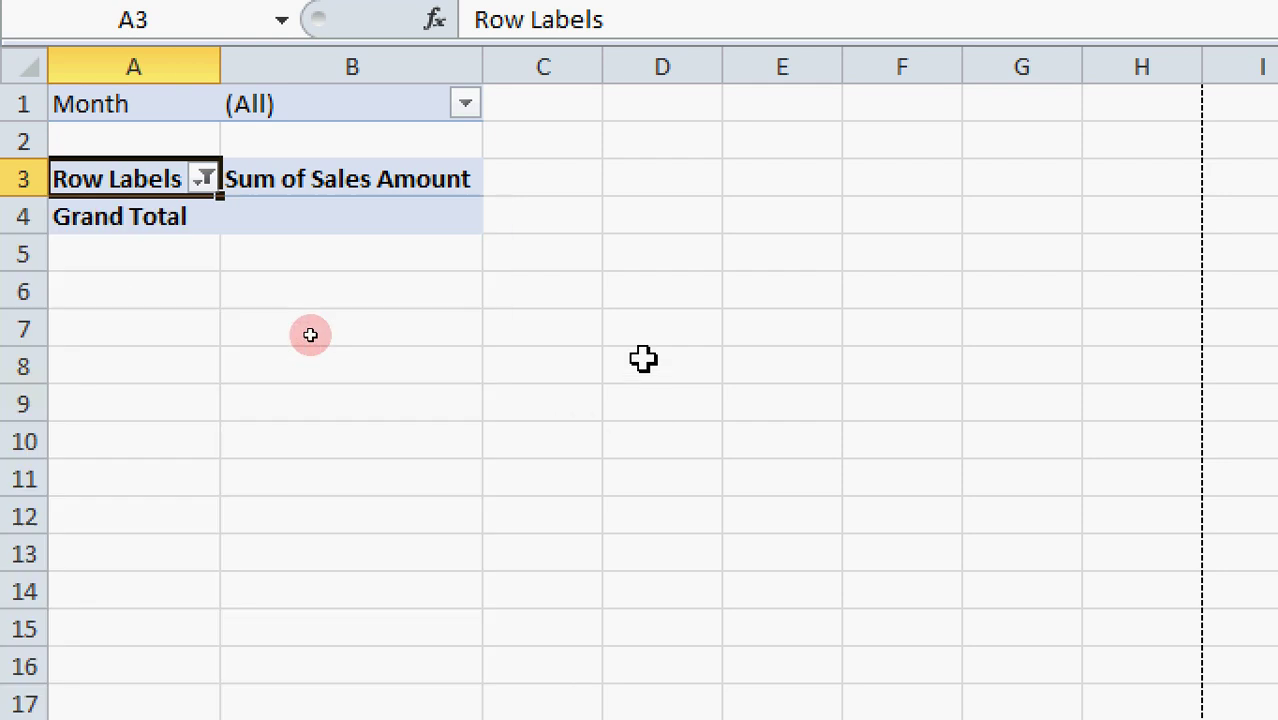
Step: Reapply (All) in the Month filter and clear the label filter from the Marketing Person field
left_click(466, 104)
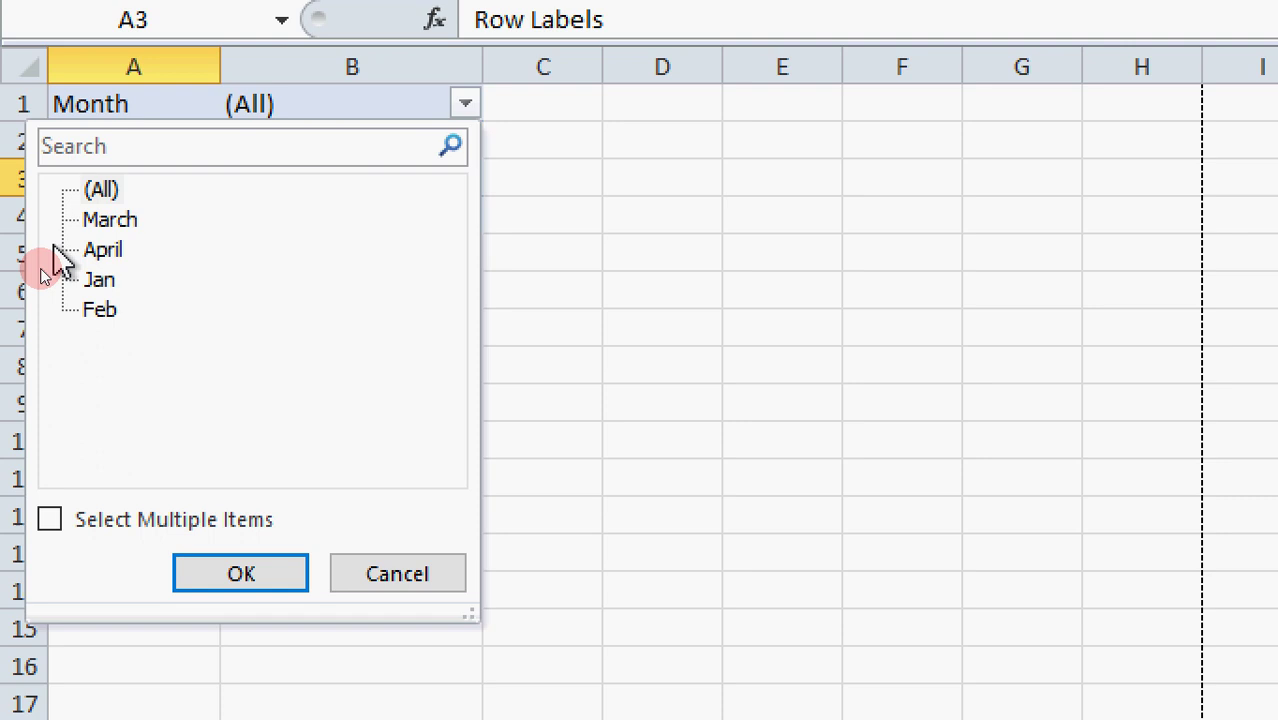
left_click(122, 190)
left_click(251, 572)
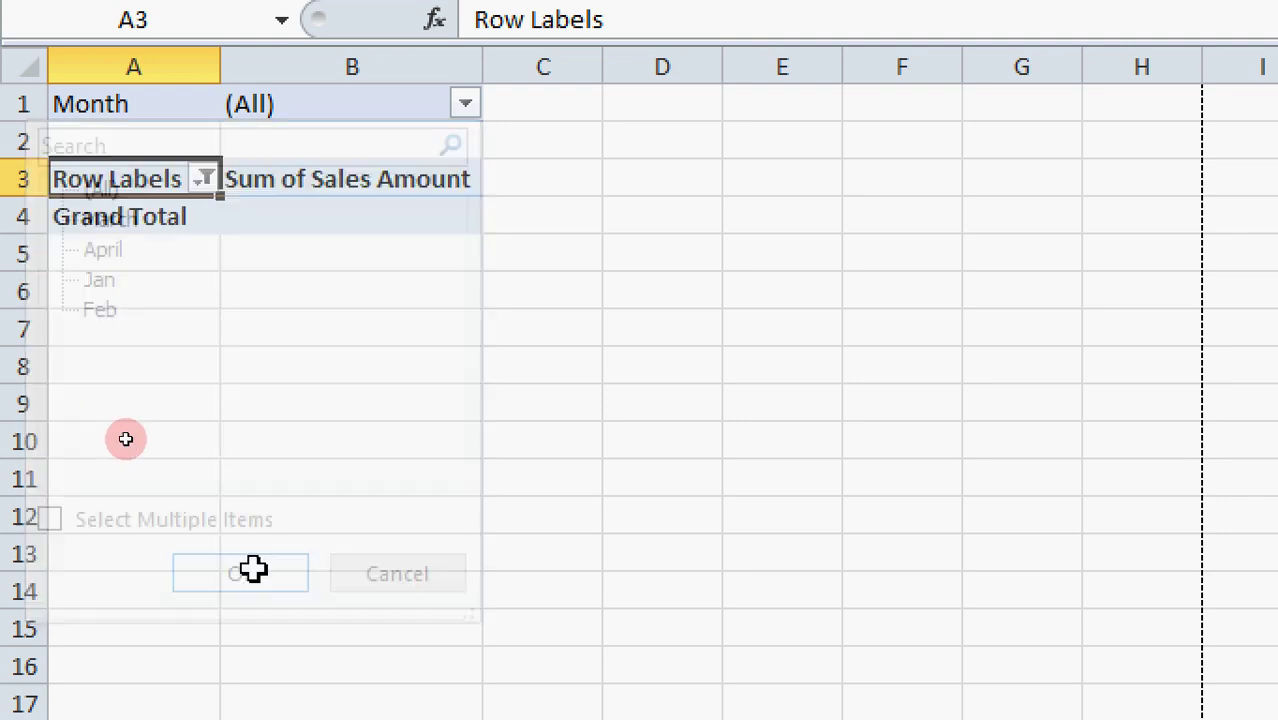
left_click(205, 180)
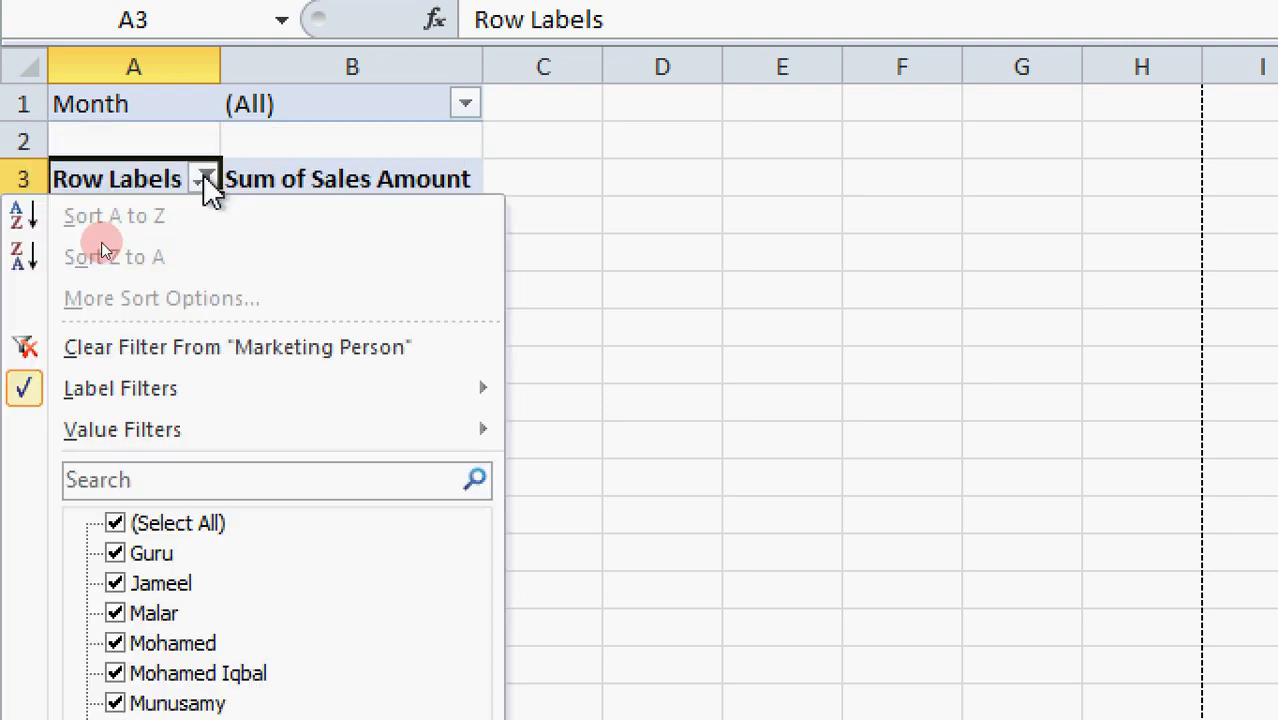
mouse_move(25, 400)
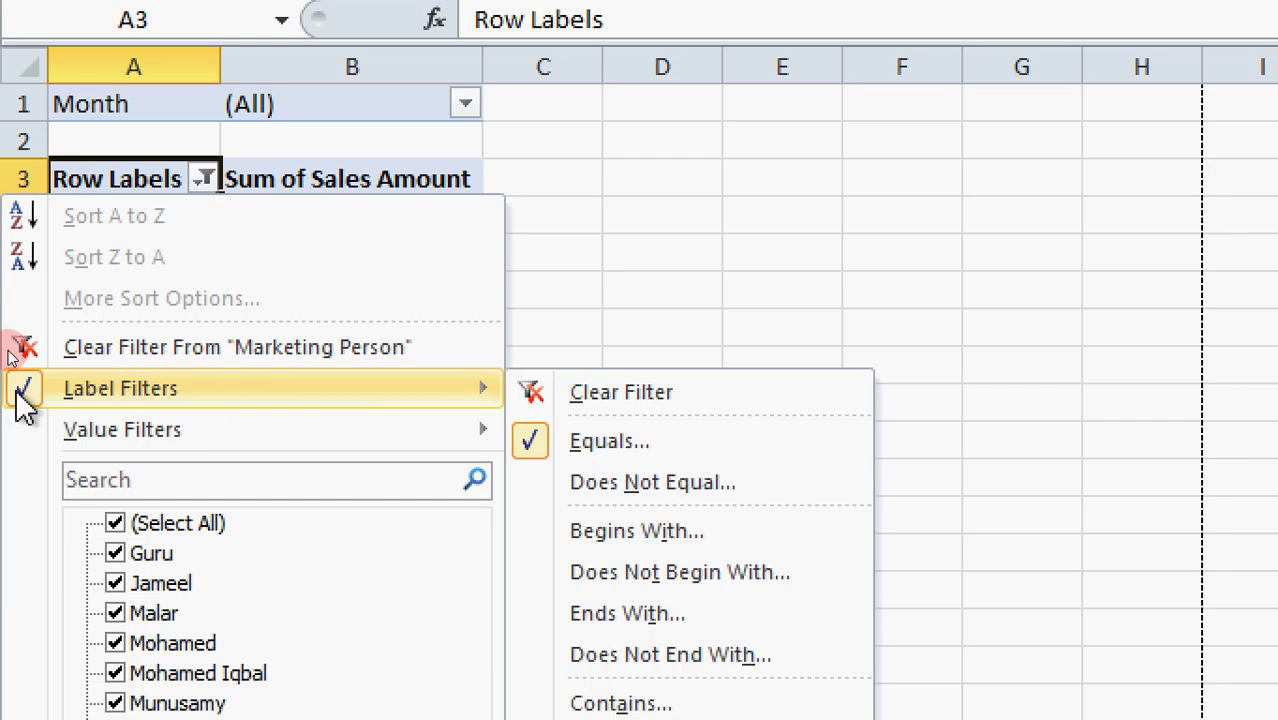
left_click(22, 345)
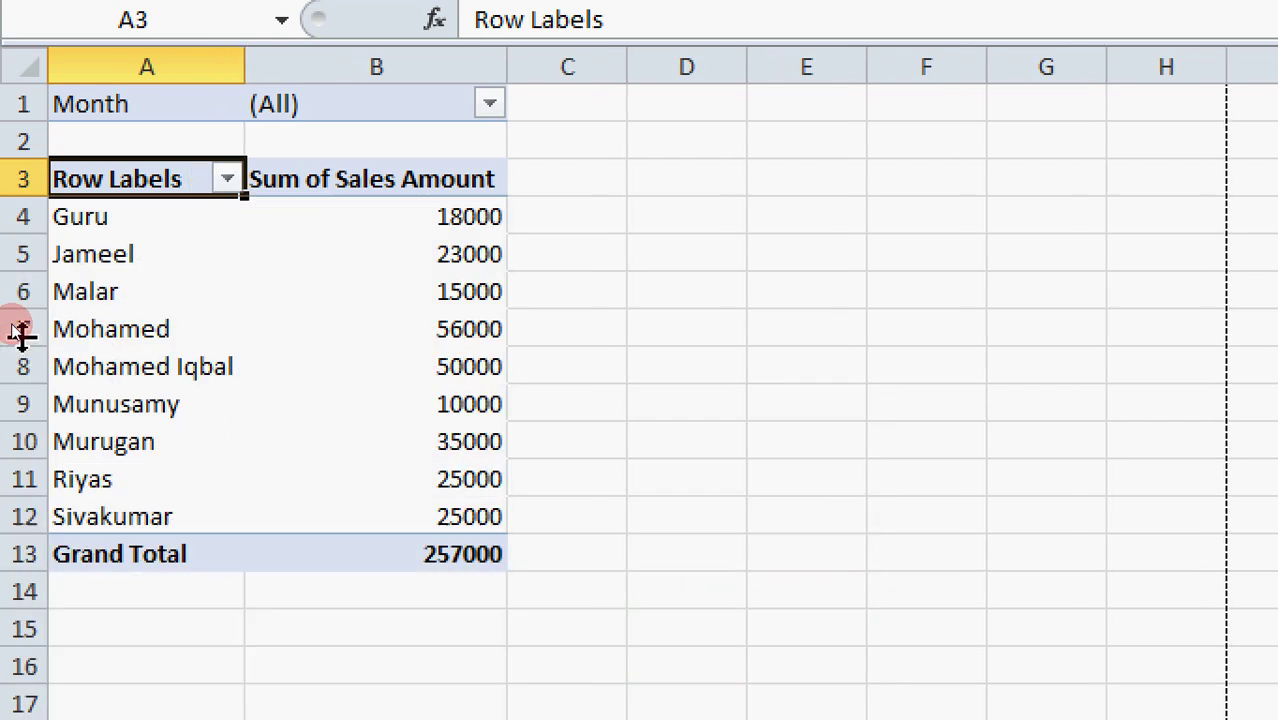
Step: Apply a label filter for marketing persons equal to "j" and clear it from the row labels again
left_click(226, 179)
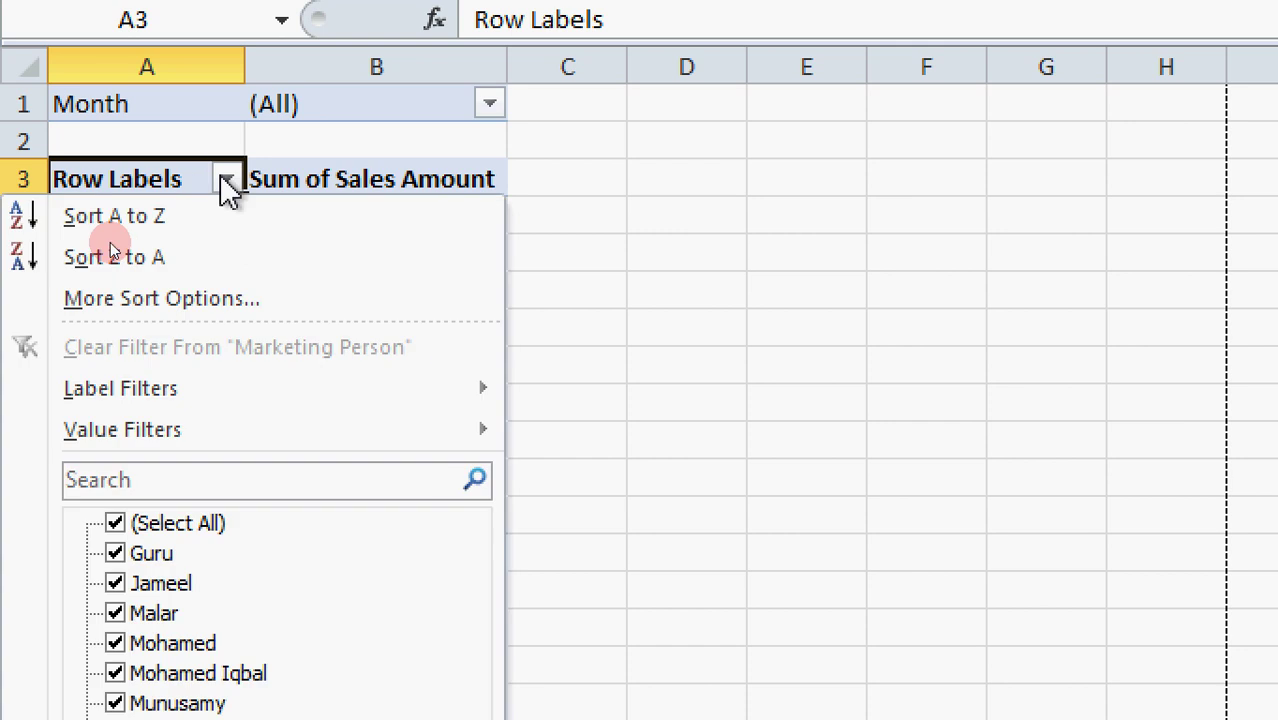
mouse_move(157, 422)
mouse_move(173, 388)
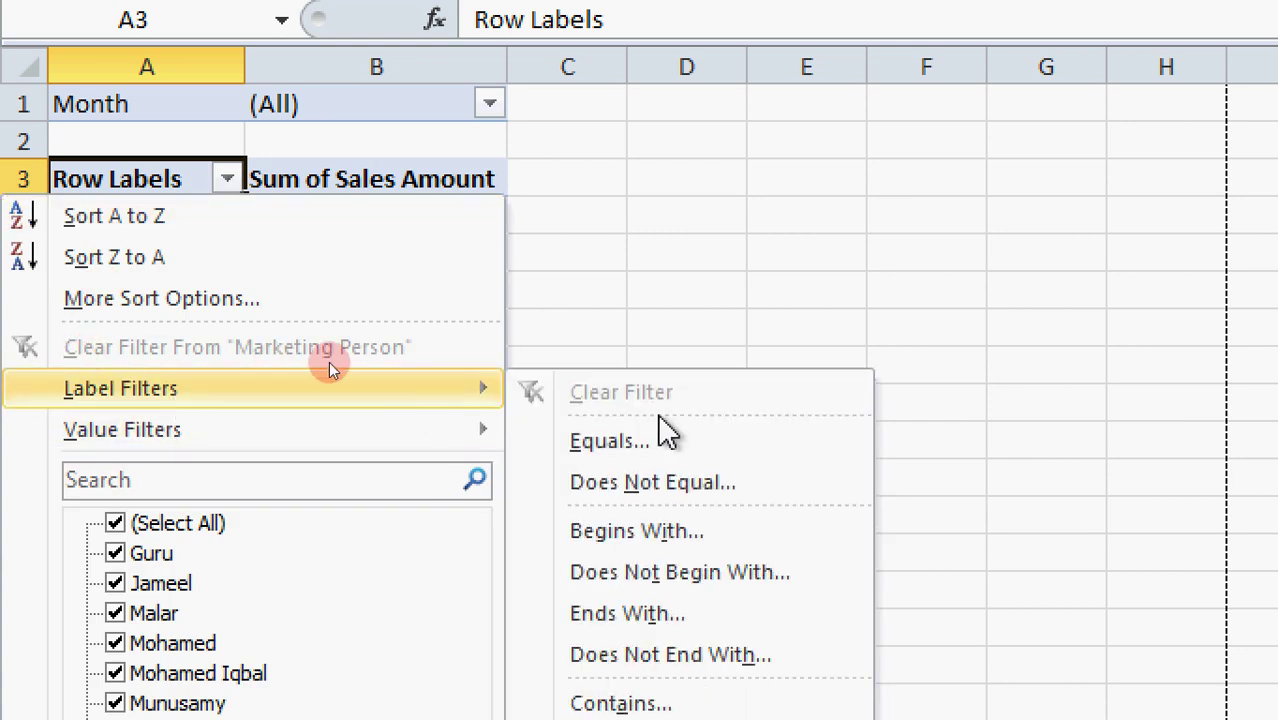
left_click(660, 465)
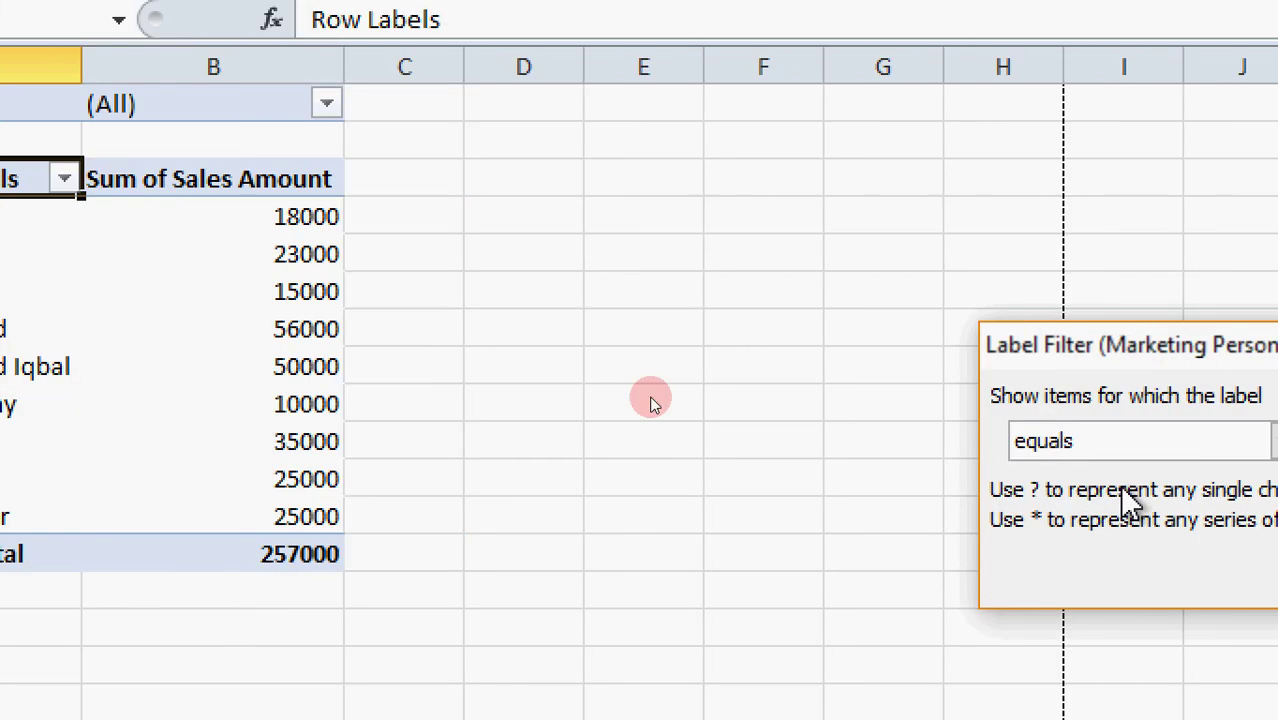
type("j")
left_click(1165, 571)
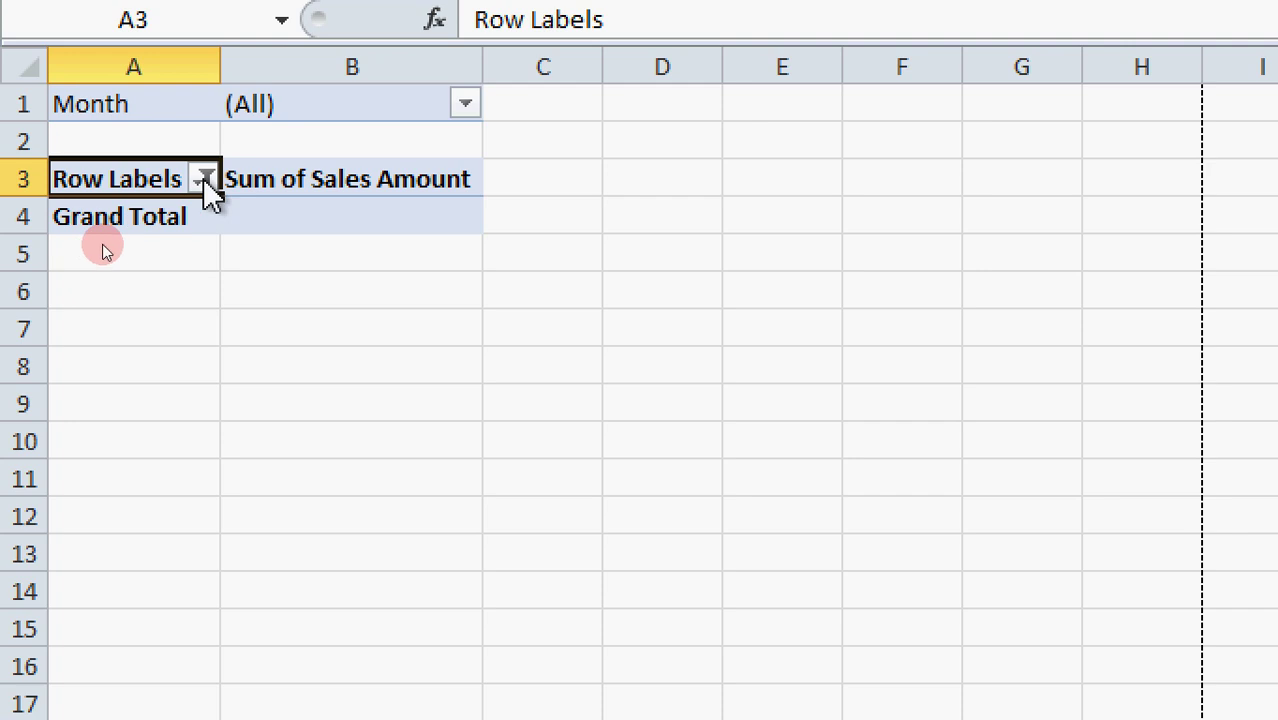
left_click(204, 179)
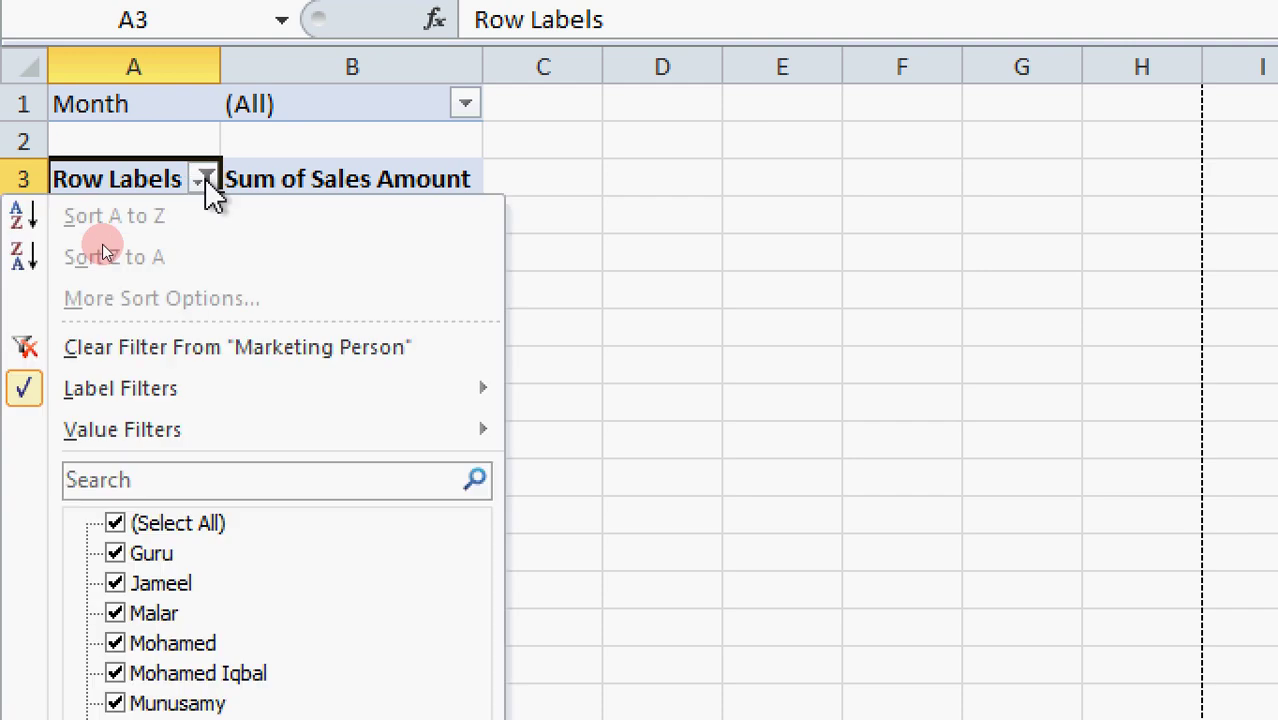
left_click(108, 356)
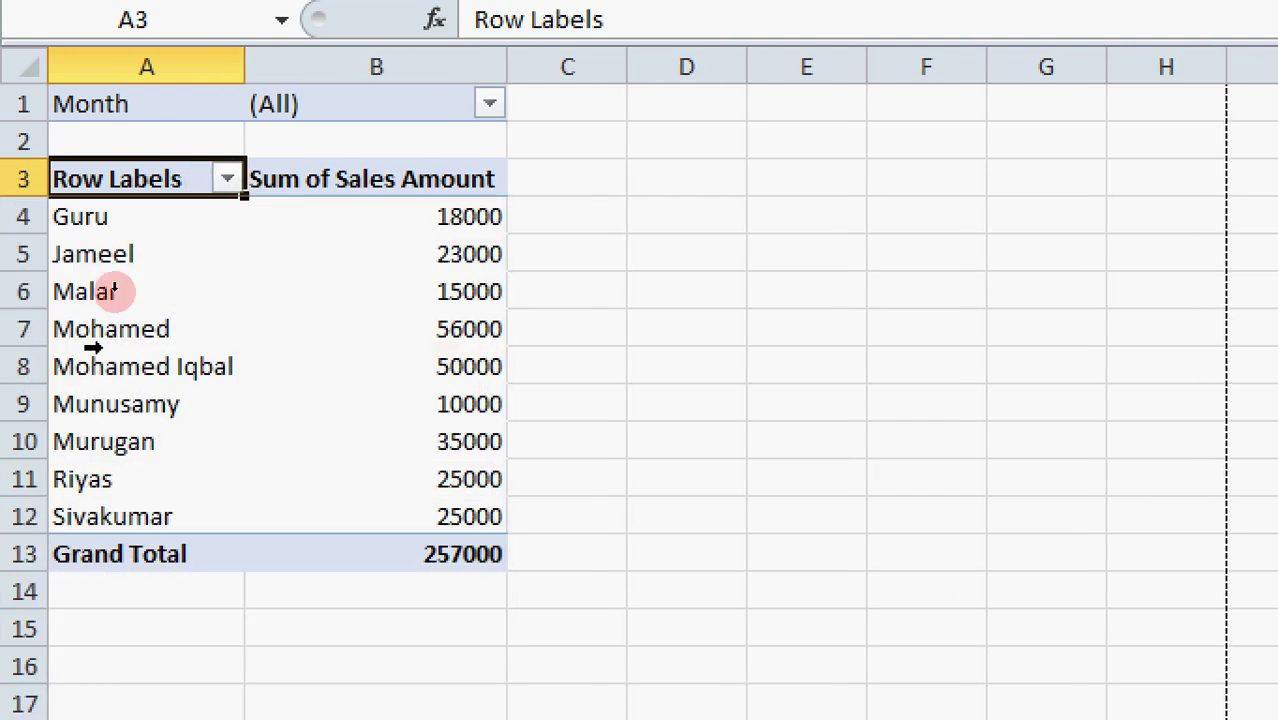
Step: Apply a value filter to the row labels showing marketing persons whose Sum of Sales Amount is greater than 25000
left_click(228, 180)
mouse_move(180, 455)
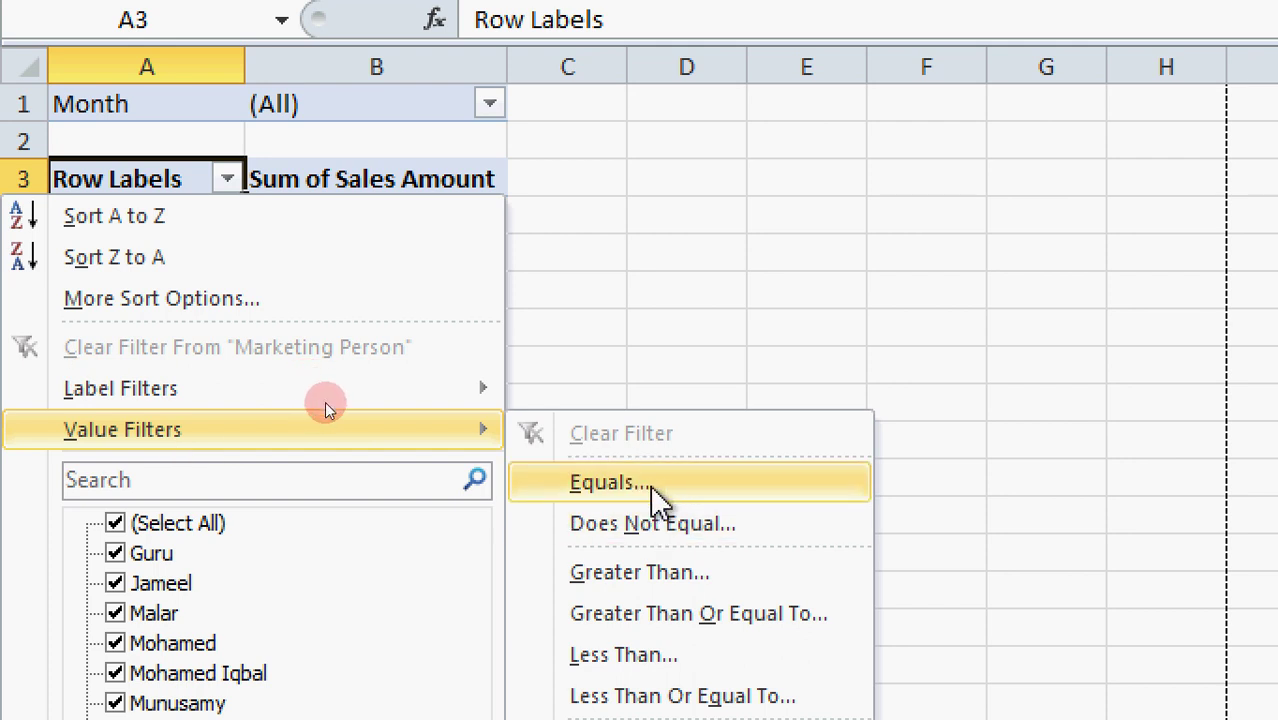
left_click(675, 584)
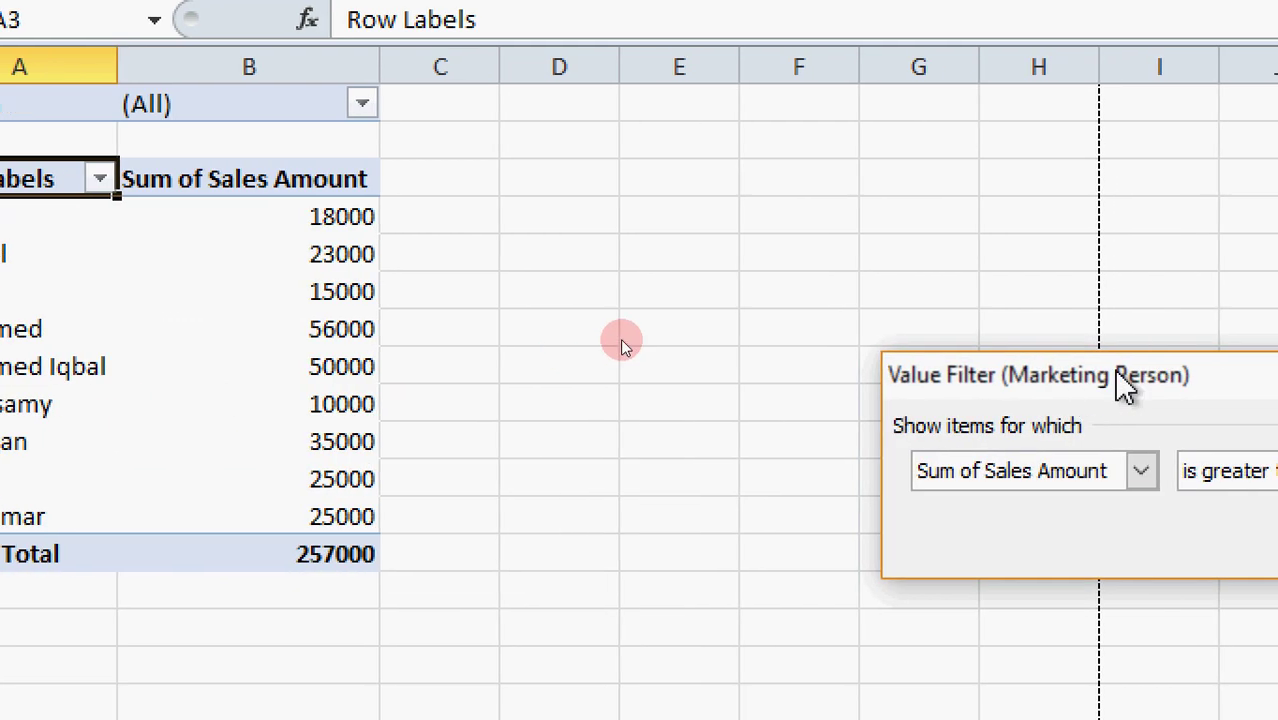
left_click_drag(1125, 385, 693, 367)
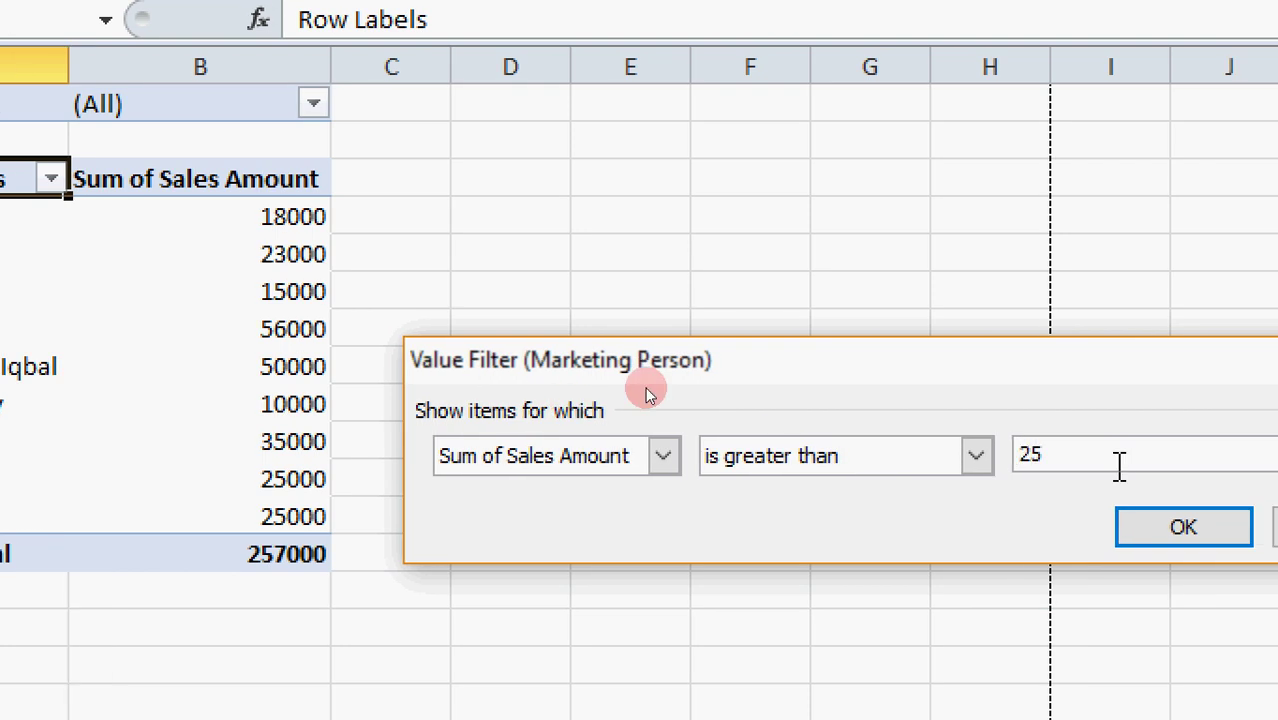
left_click(1183, 527)
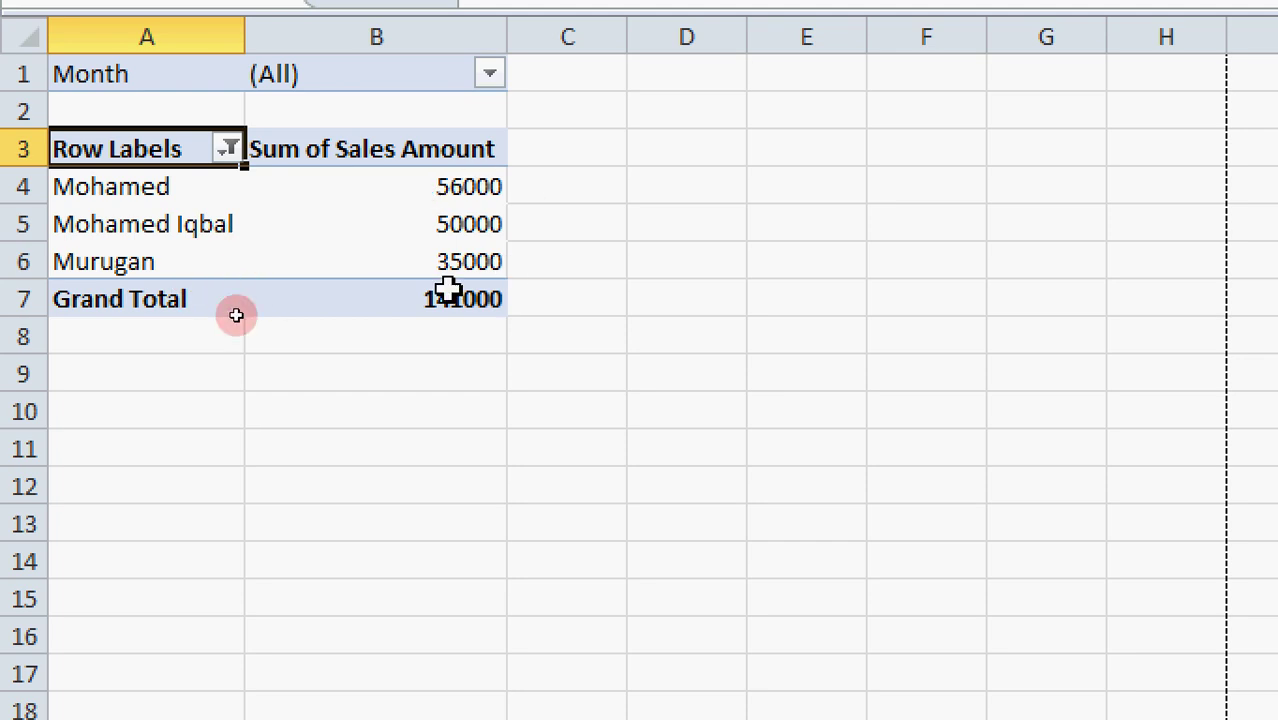
Step: Change the value filter to Sum of Sales Amount less than 25000, and clear the filter from the Marketing Person field
left_click(228, 150)
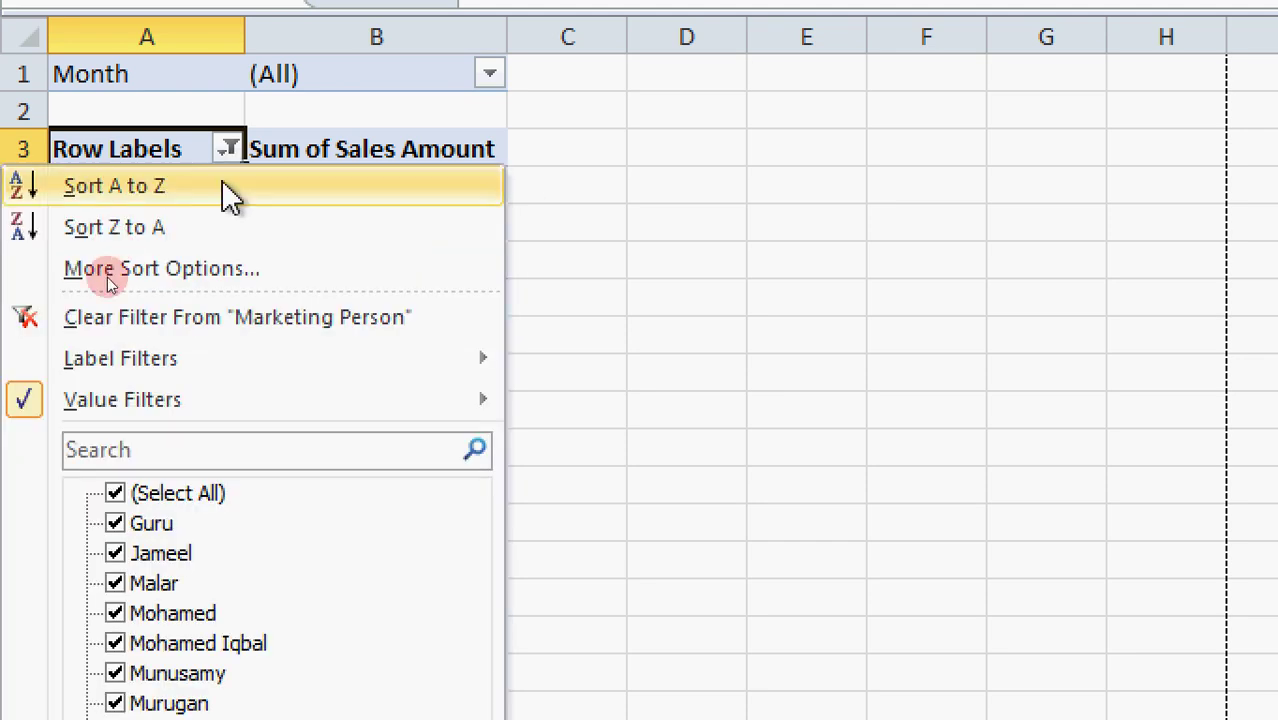
mouse_move(158, 411)
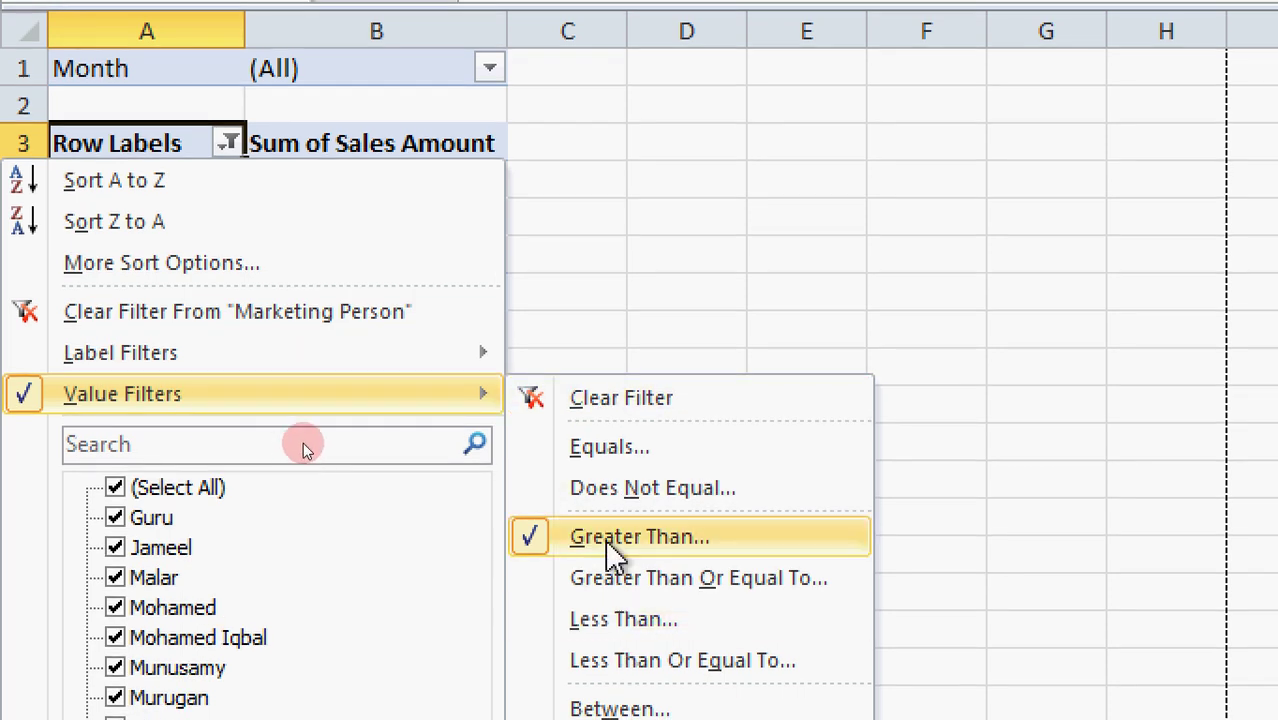
left_click(632, 628)
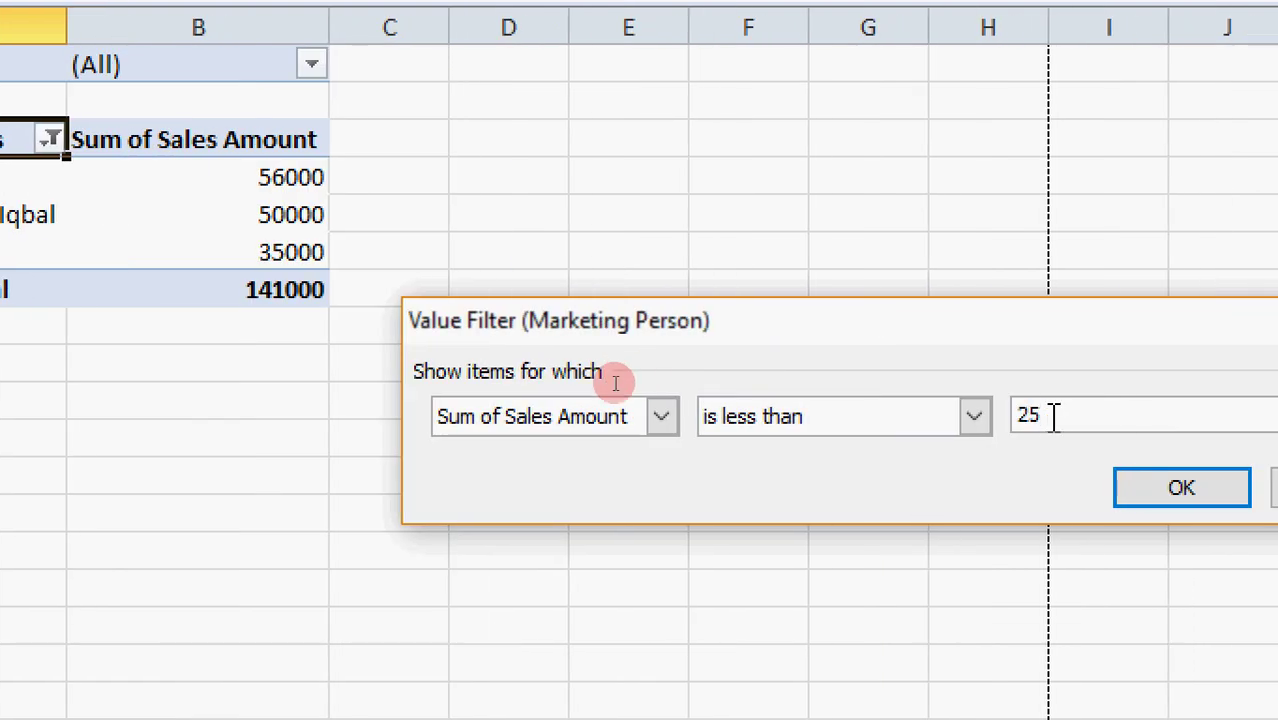
type("25000")
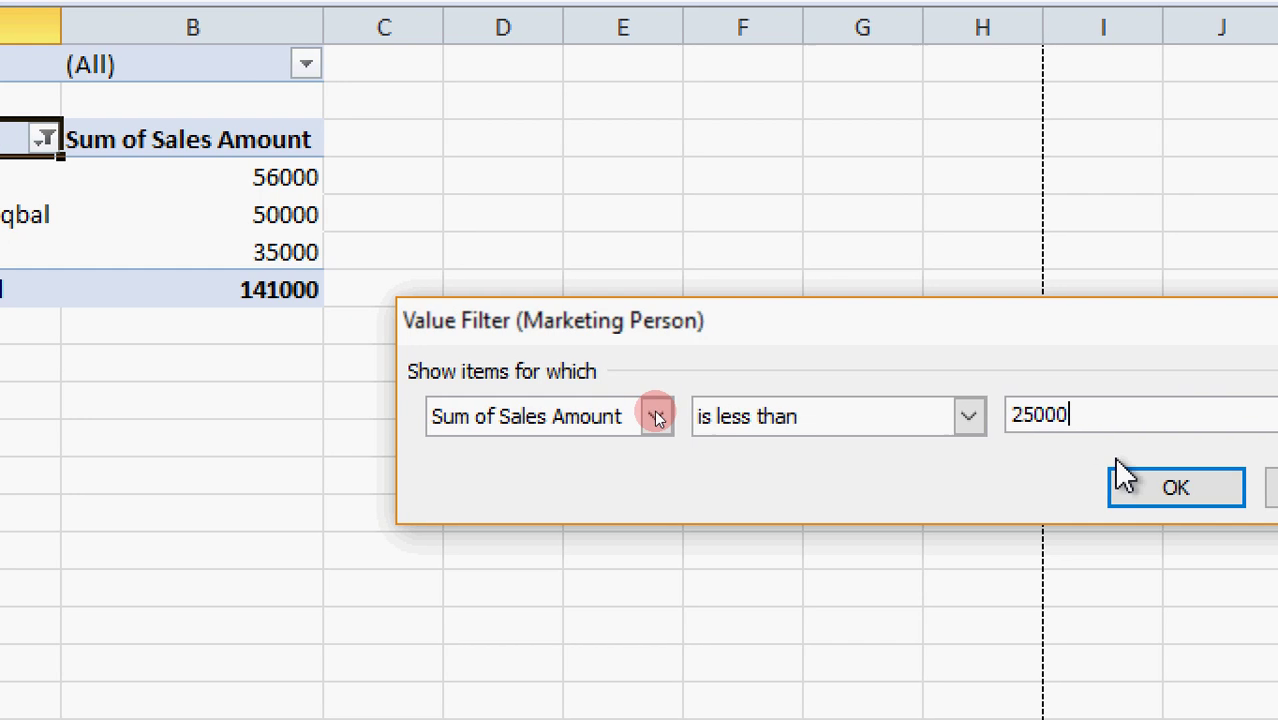
left_click(1156, 487)
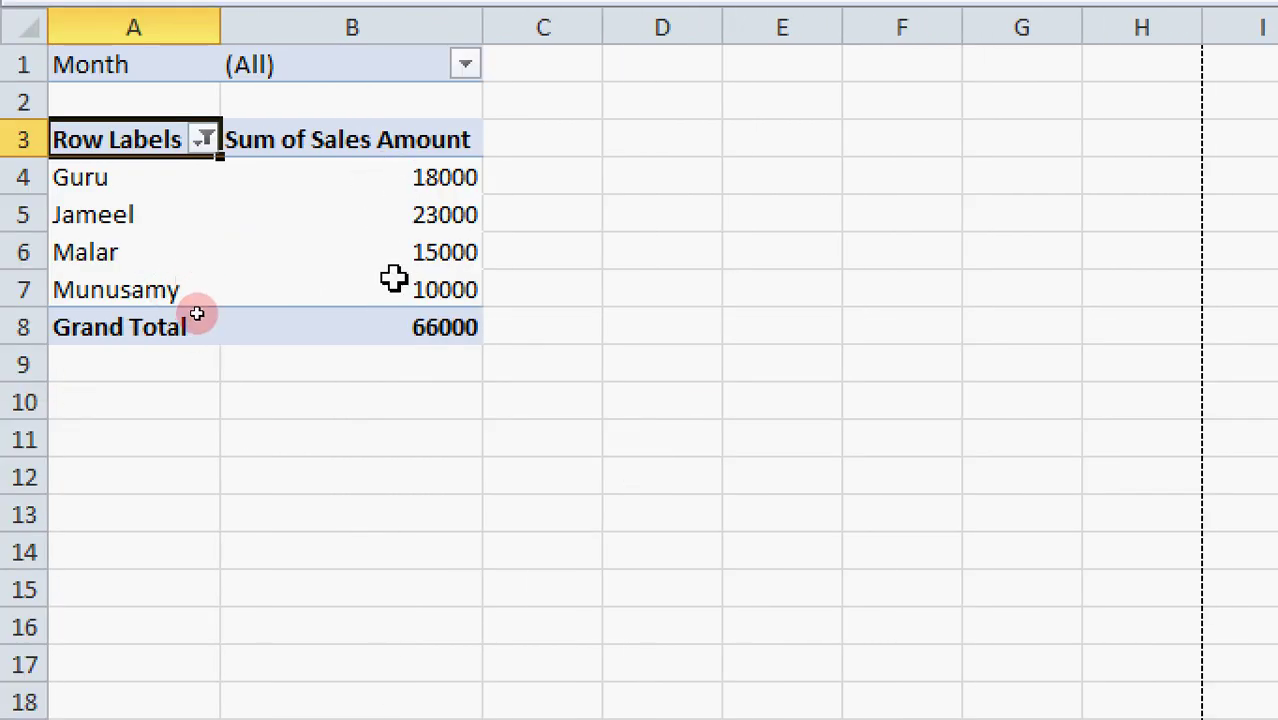
left_click(203, 139)
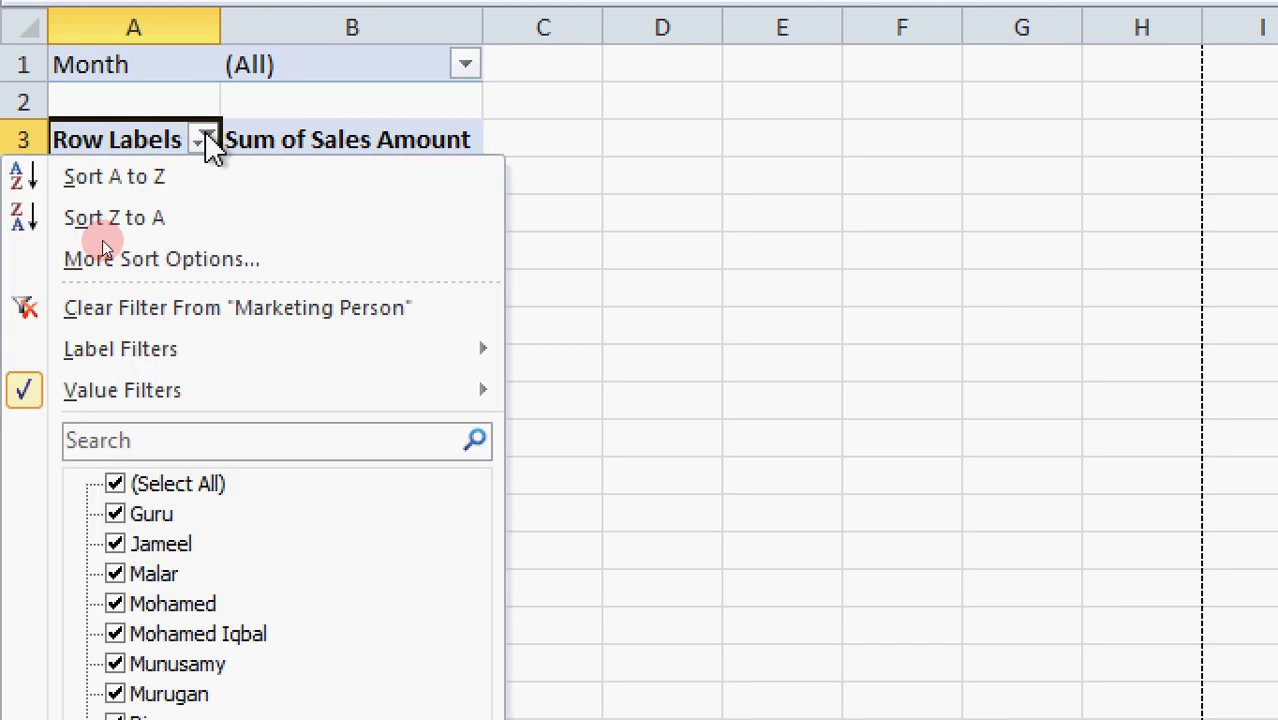
mouse_move(158, 360)
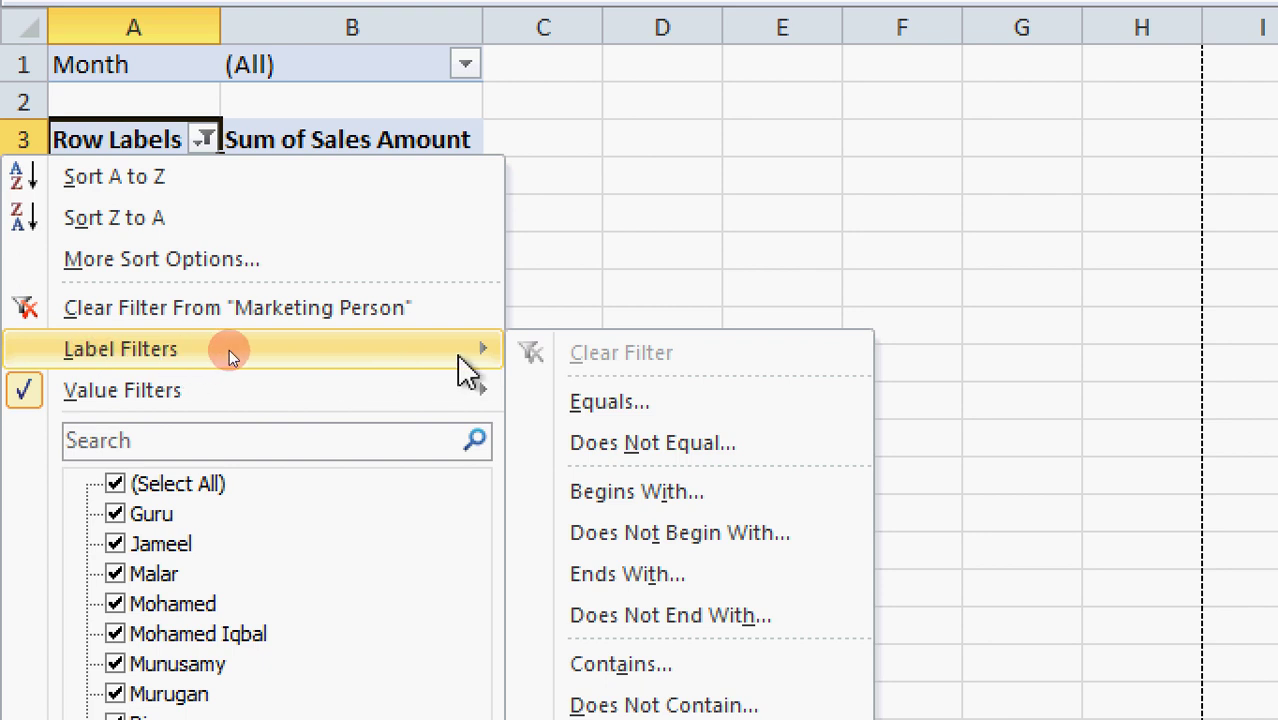
left_click(192, 306)
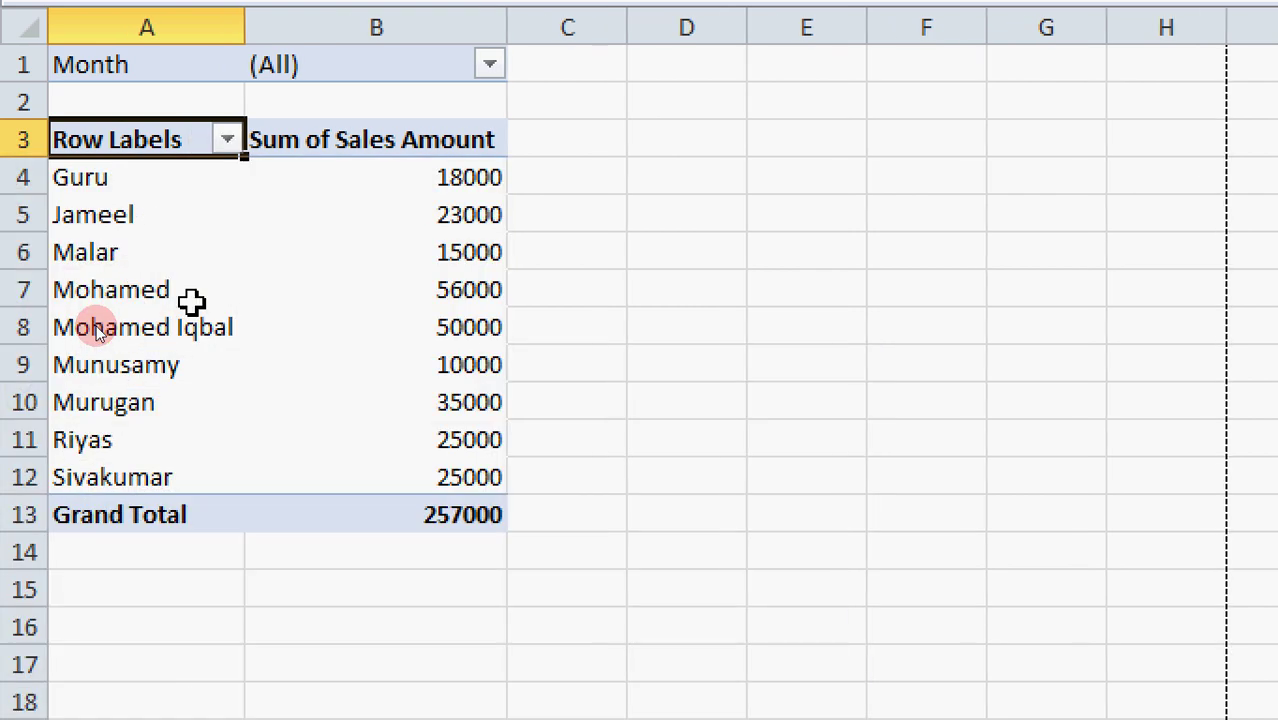
Step: Apply a label filter to the row labels showing marketing persons whose name begins with "j"
left_click(228, 140)
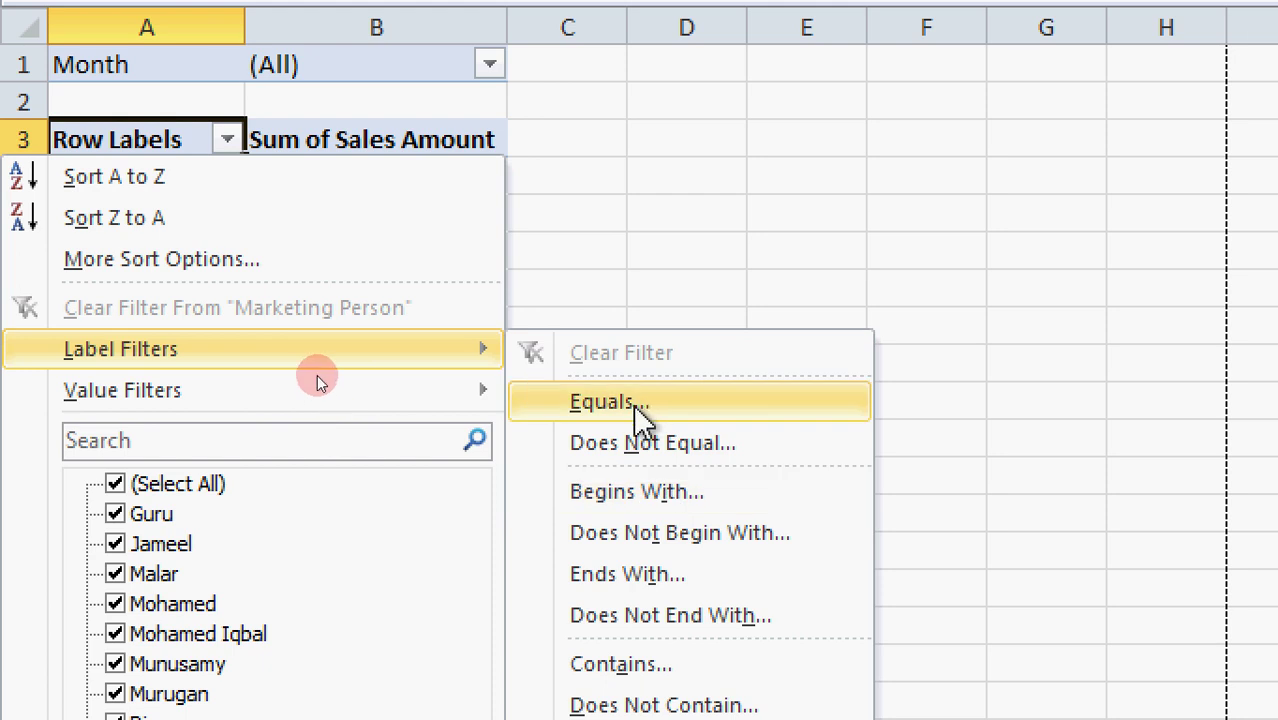
left_click(670, 498)
left_click_drag(1068, 280, 865, 286)
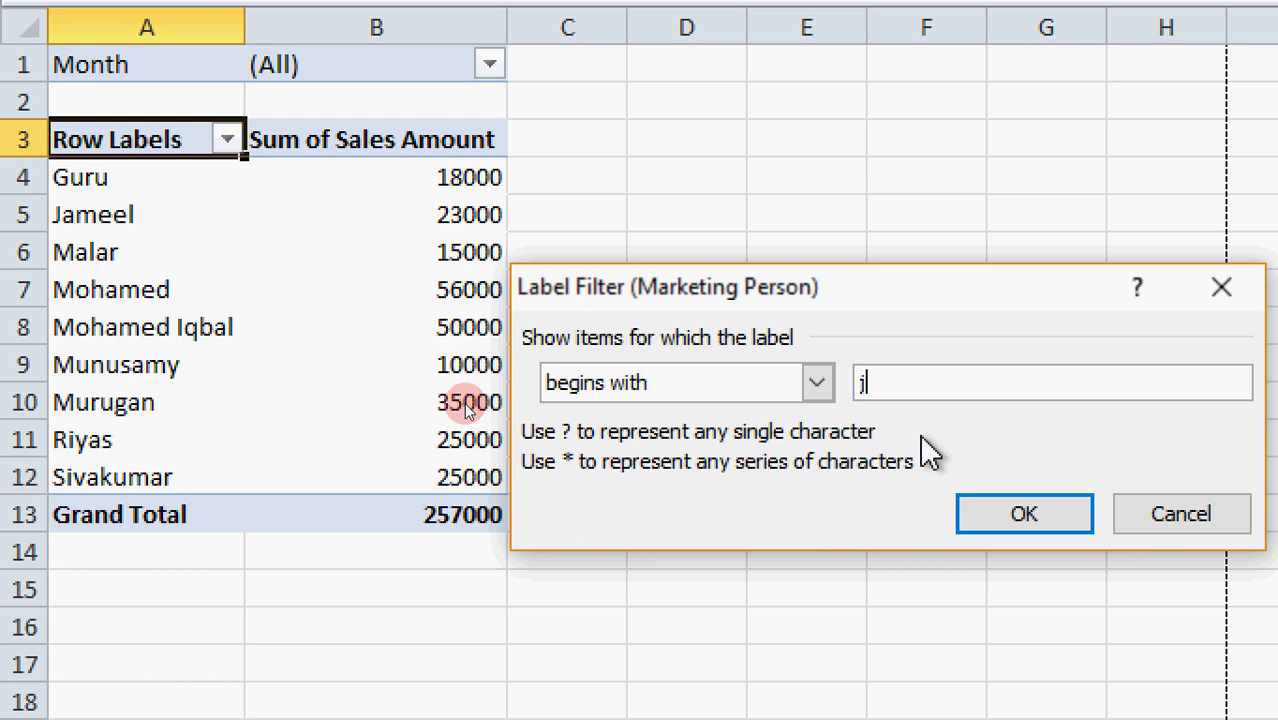
left_click(1030, 522)
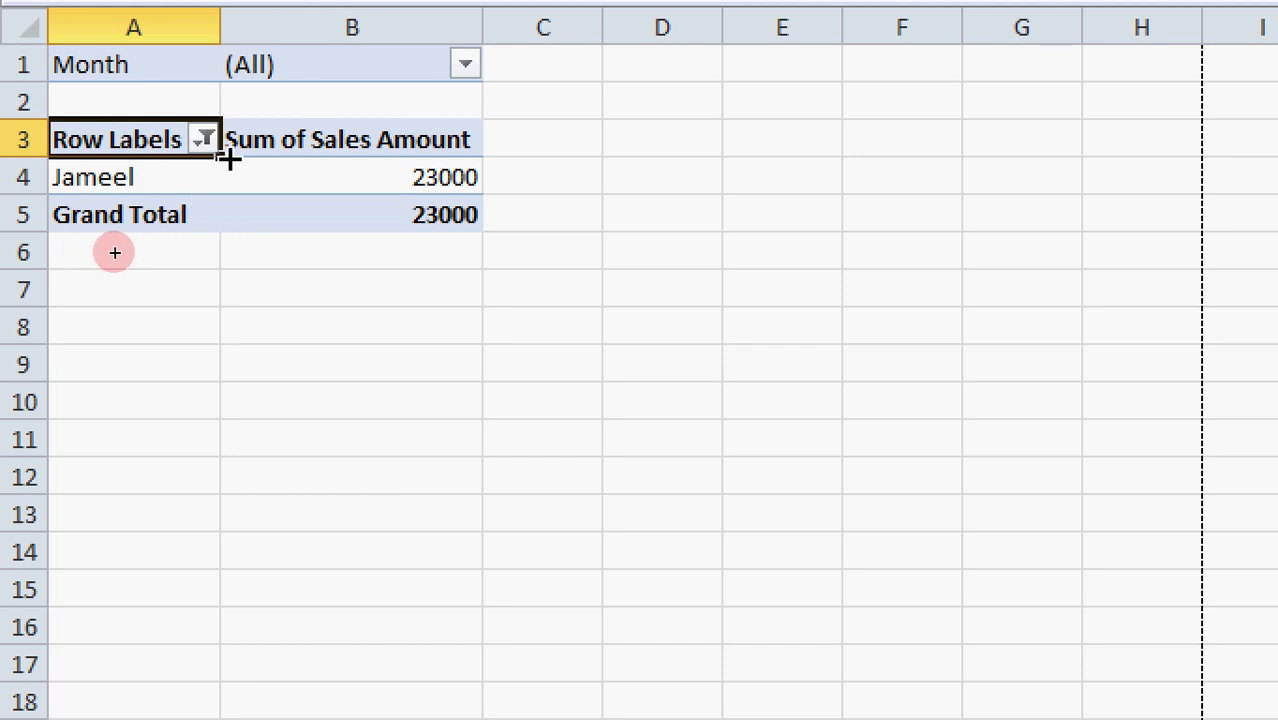
Step: Replace the label filter with an equals condition, entering one marketing person's name
left_click(202, 139)
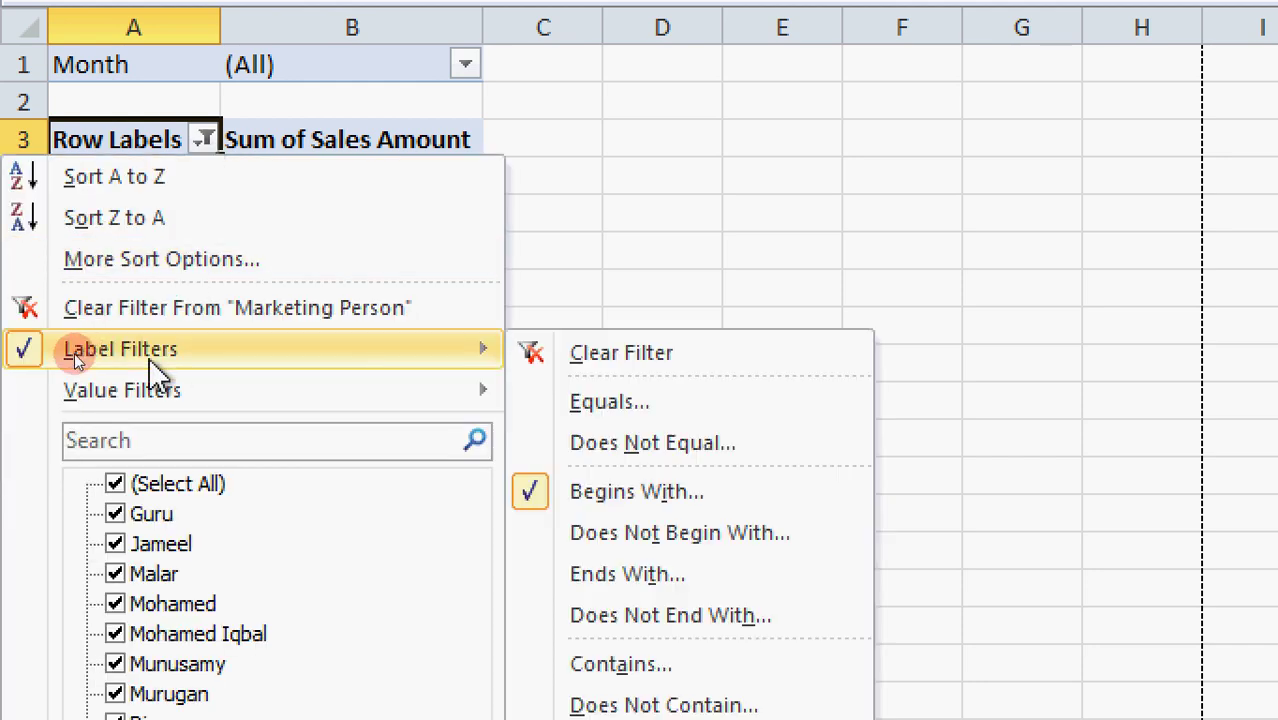
left_click(622, 404)
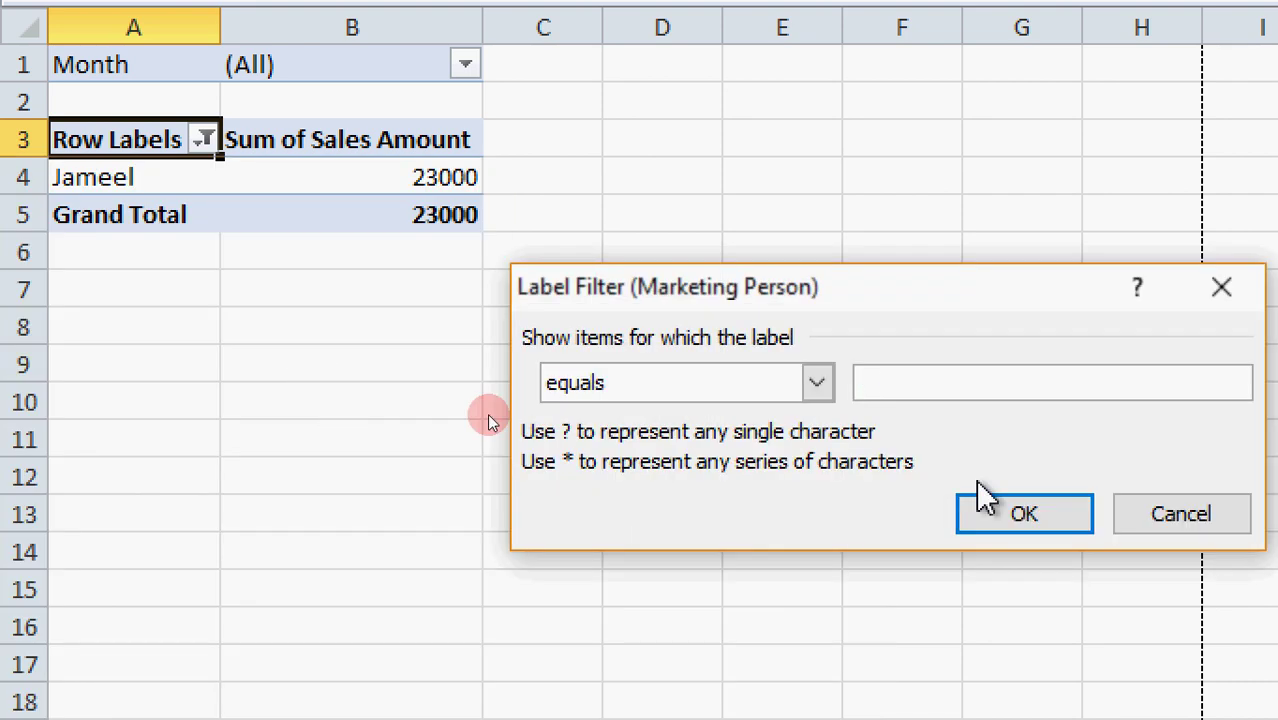
type("mohamed")
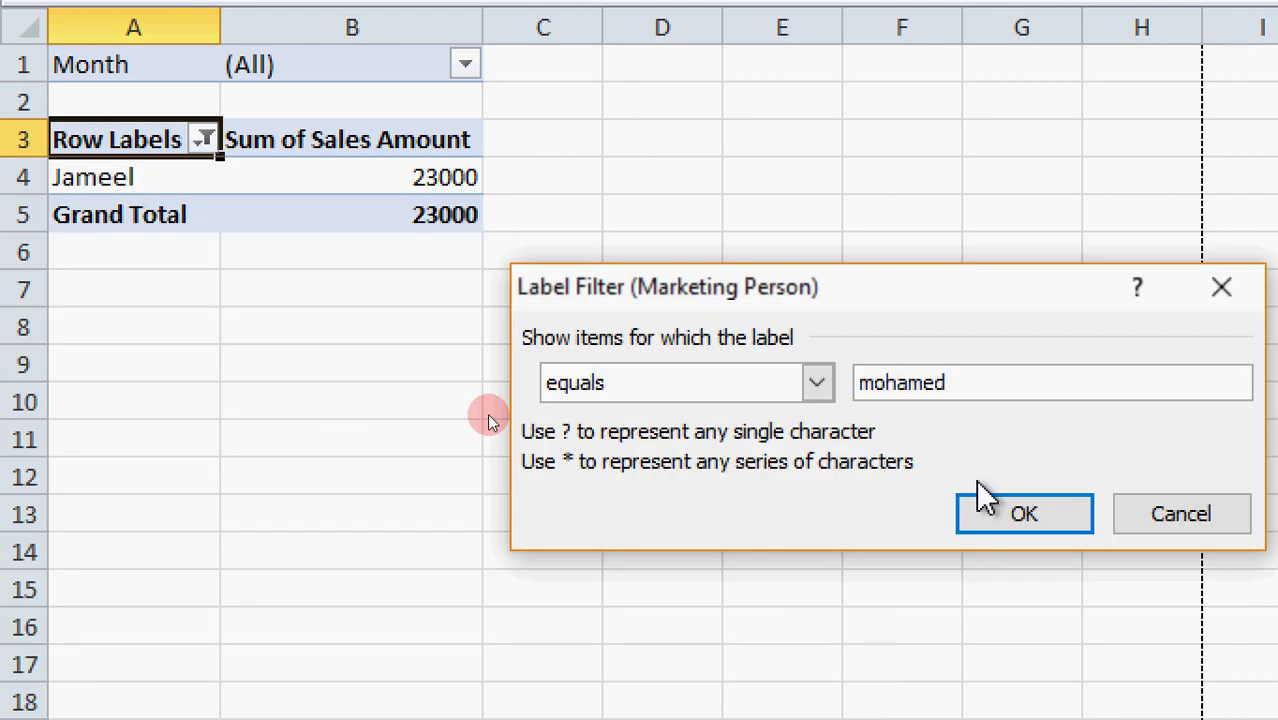
left_click(1025, 516)
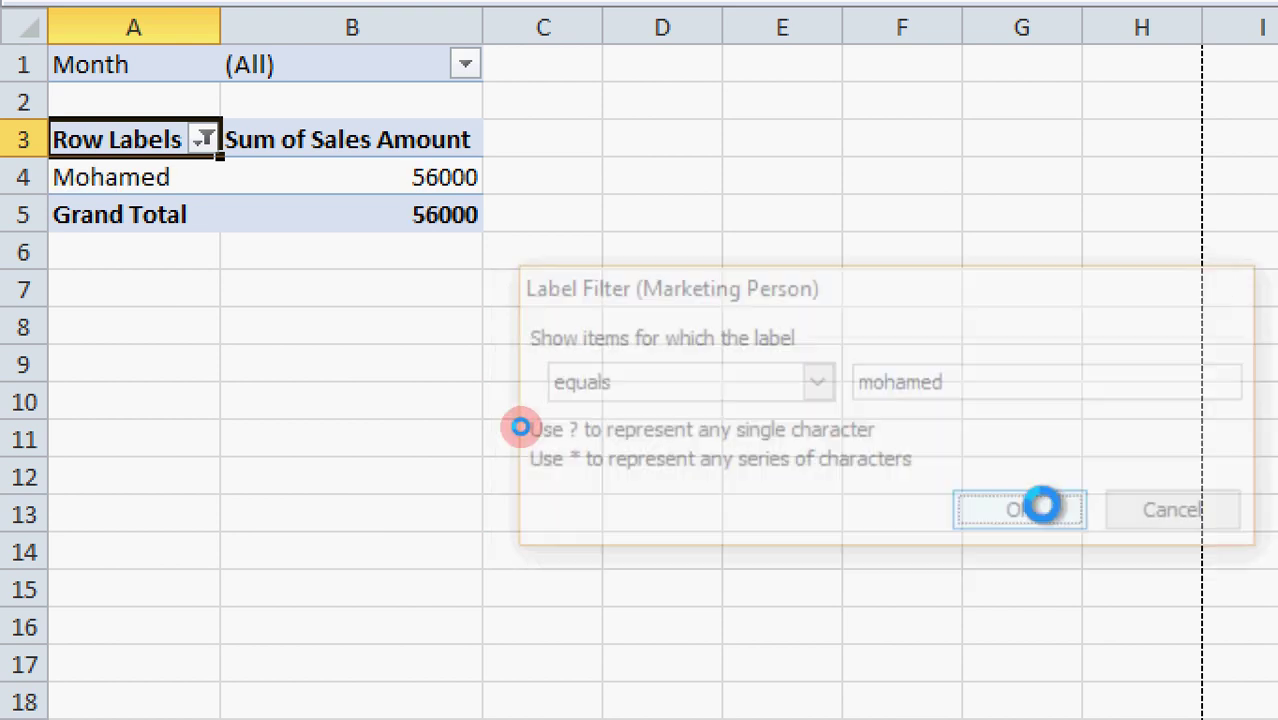
Step: Filter the row labels by value to marketing persons whose Sum of Sales Amount is between 25000 and 35000
left_click(204, 142)
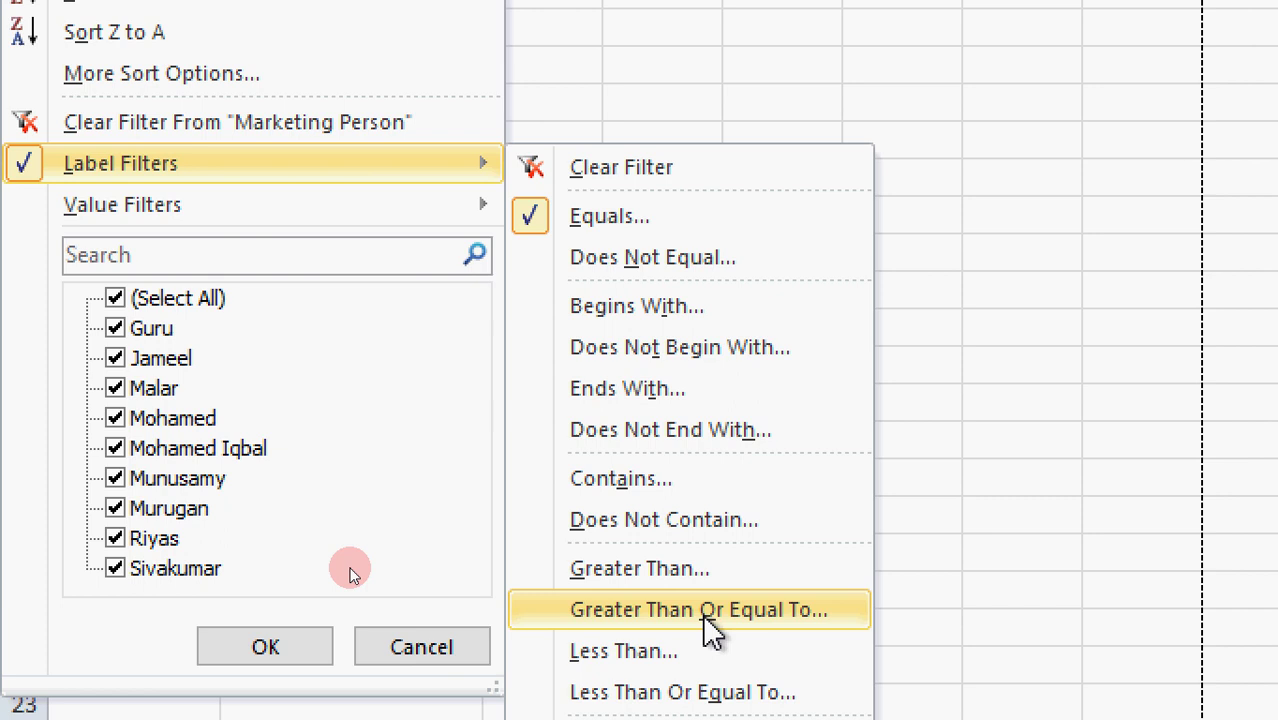
mouse_move(206, 204)
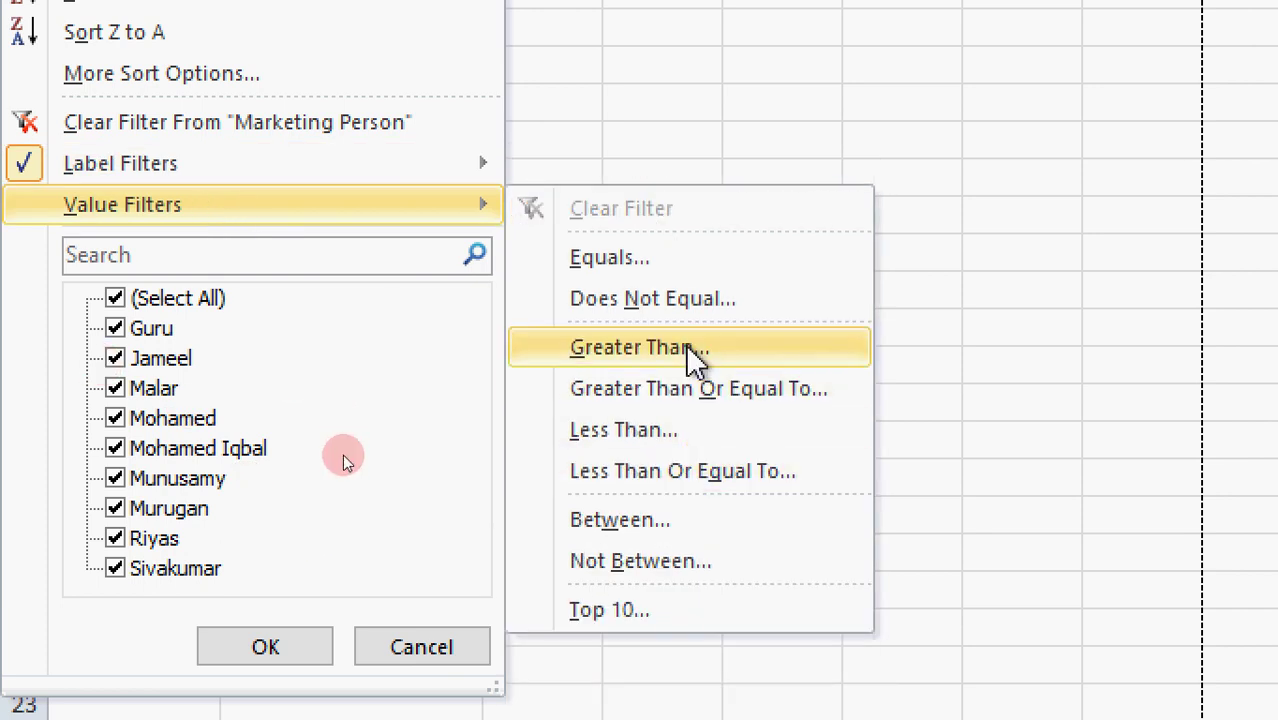
left_click(685, 519)
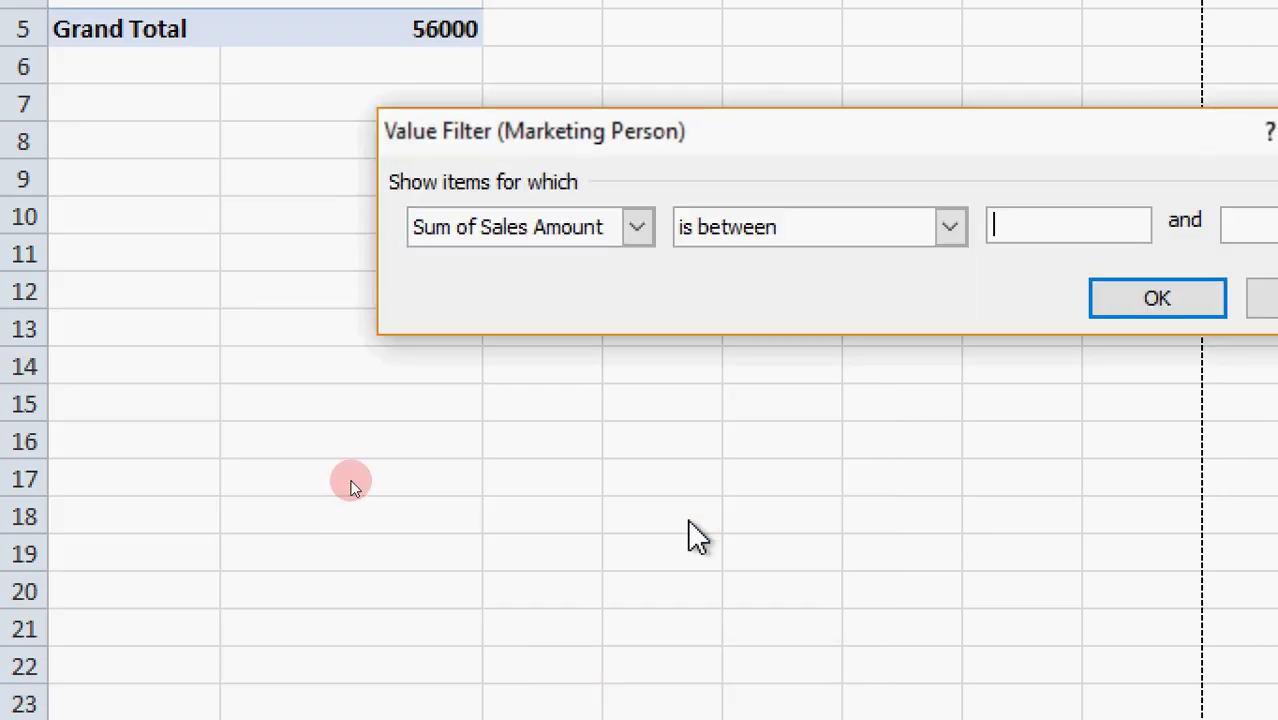
left_click_drag(919, 136, 707, 144)
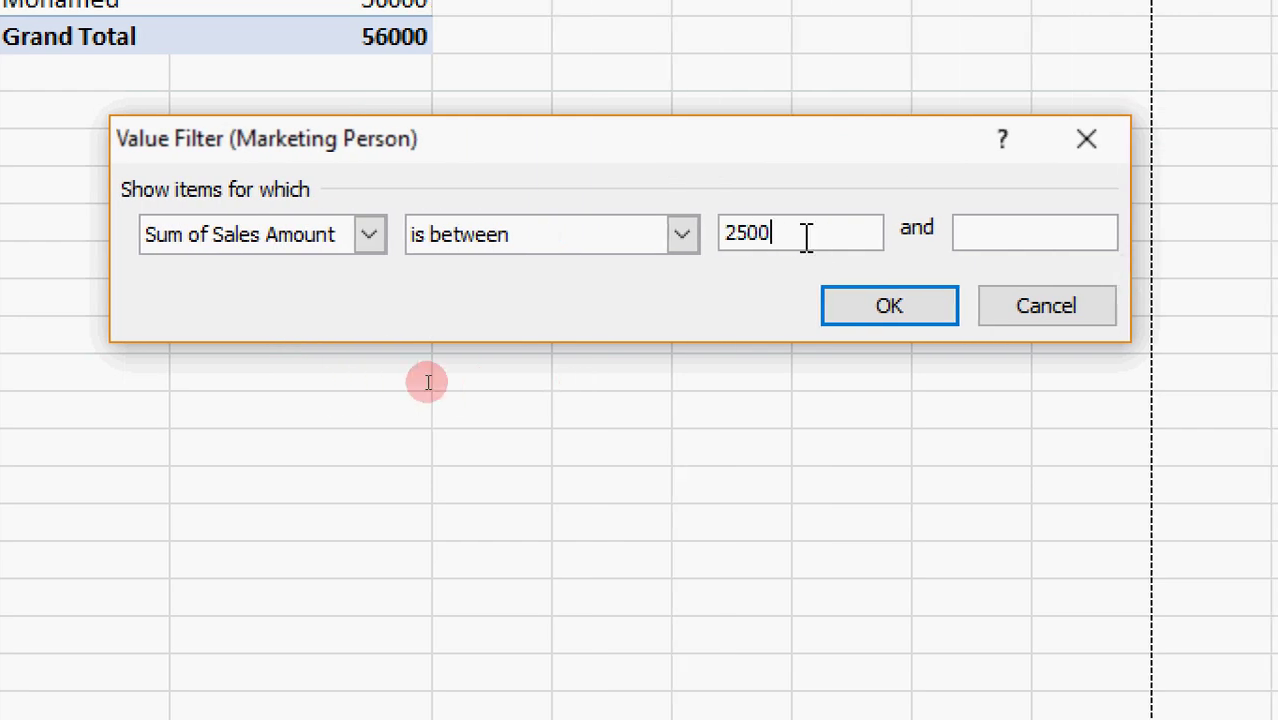
type("25000")
left_click(1039, 228)
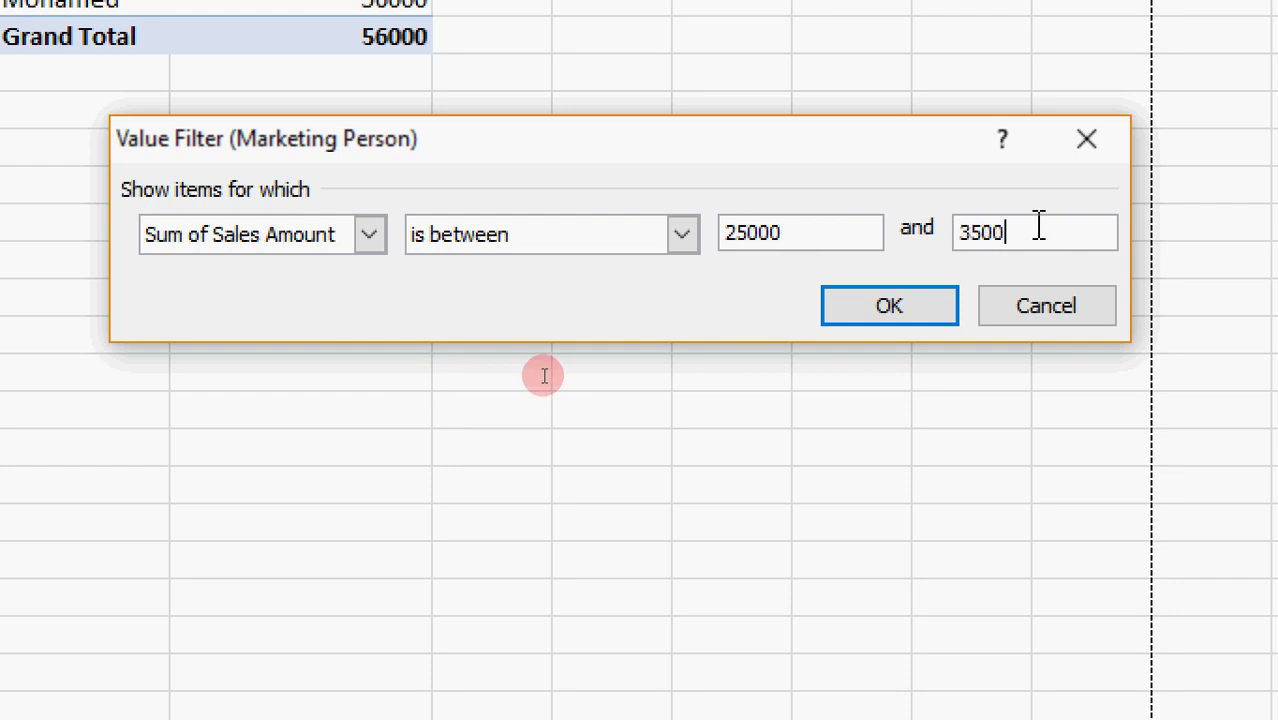
left_click(890, 307)
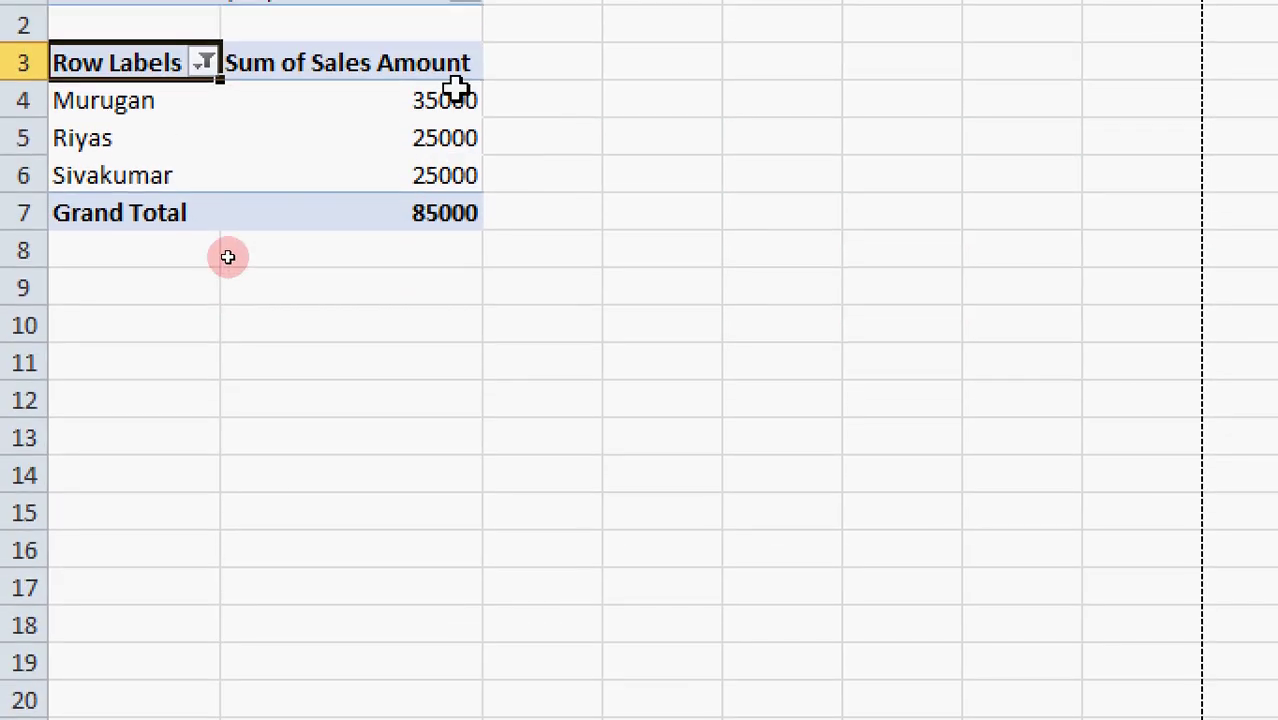
mouse_move(447, 107)
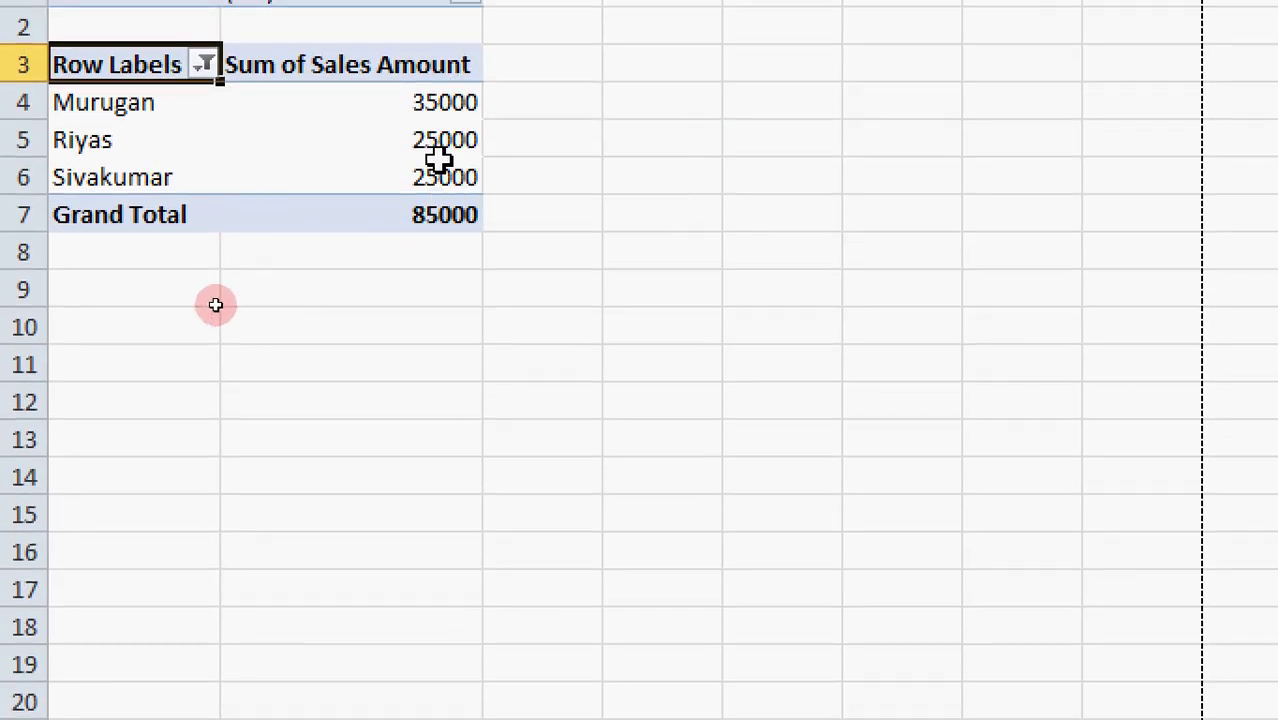
mouse_move(430, 185)
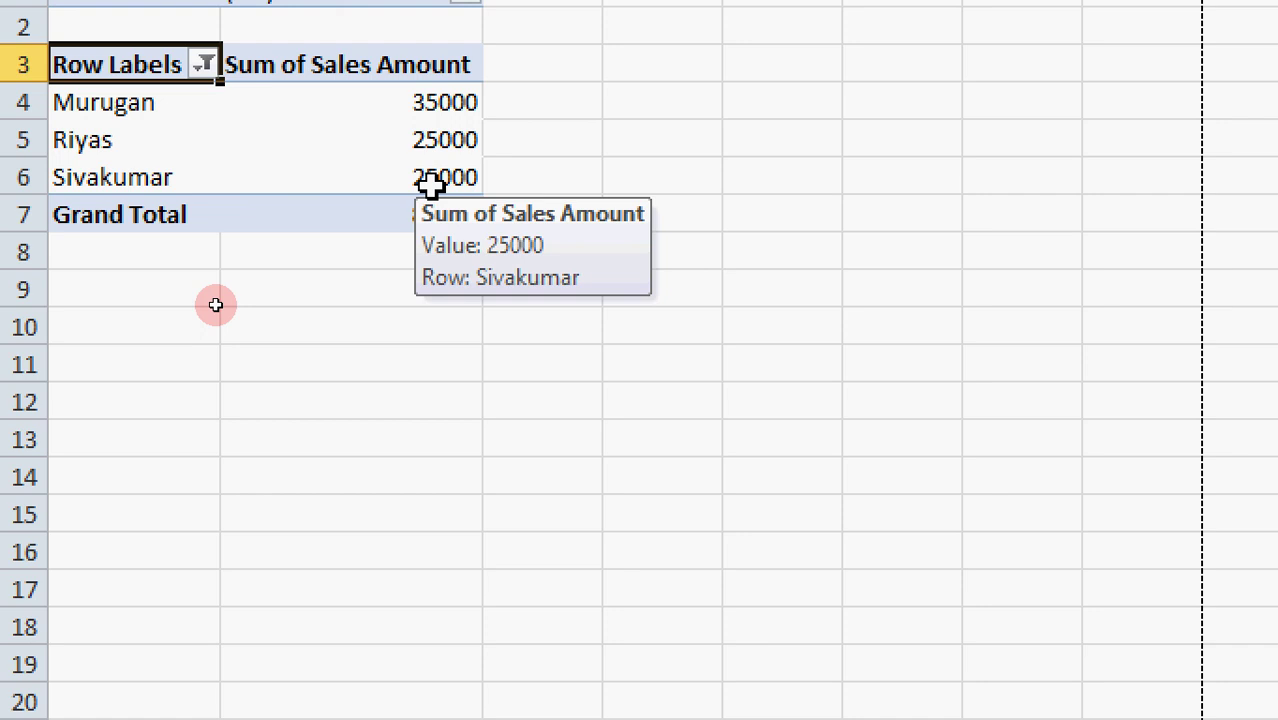